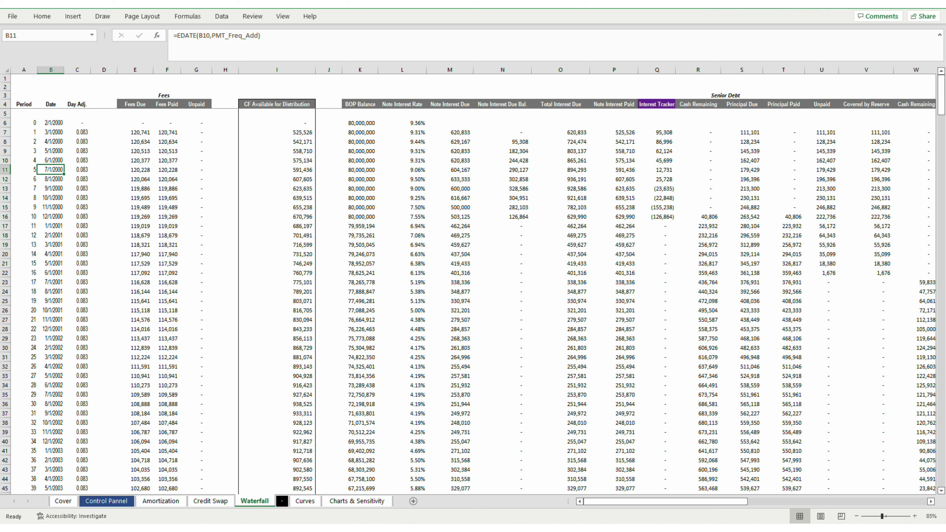
- Inspect the formulas in the Date and Day Adj. columns for period 3 on the Waterfall sheet
key(Up)
key(Up)
key(F2)
key(Escape)
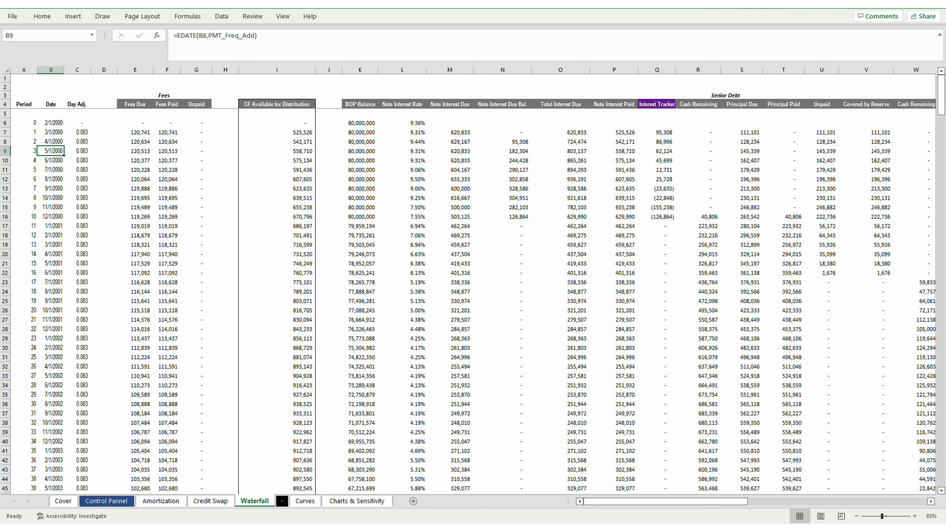
key(Right)
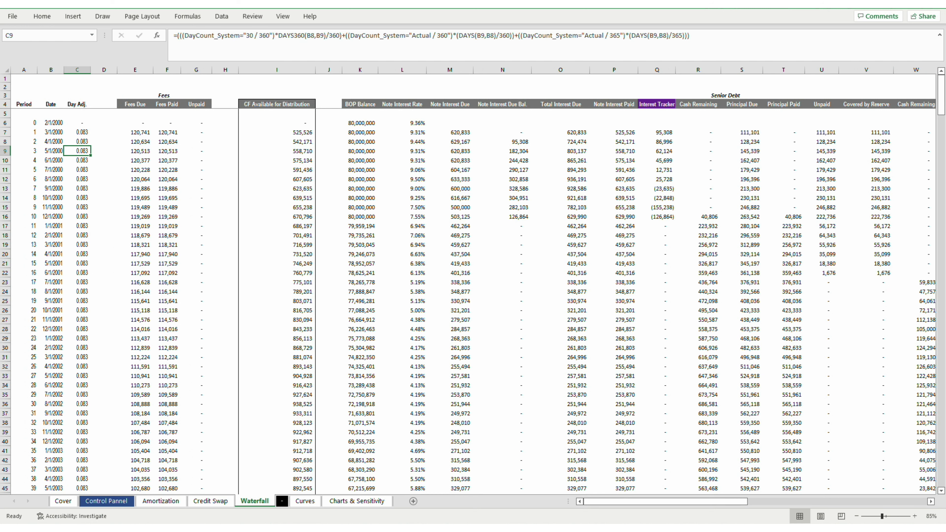
- Set the PMT Frequency to Quarterly on the Control Pannel sheet
key(ctrl+Page_Up)
key(ctrl+Page_Up)
key(ctrl+Page_Up)
key(alt+Down)
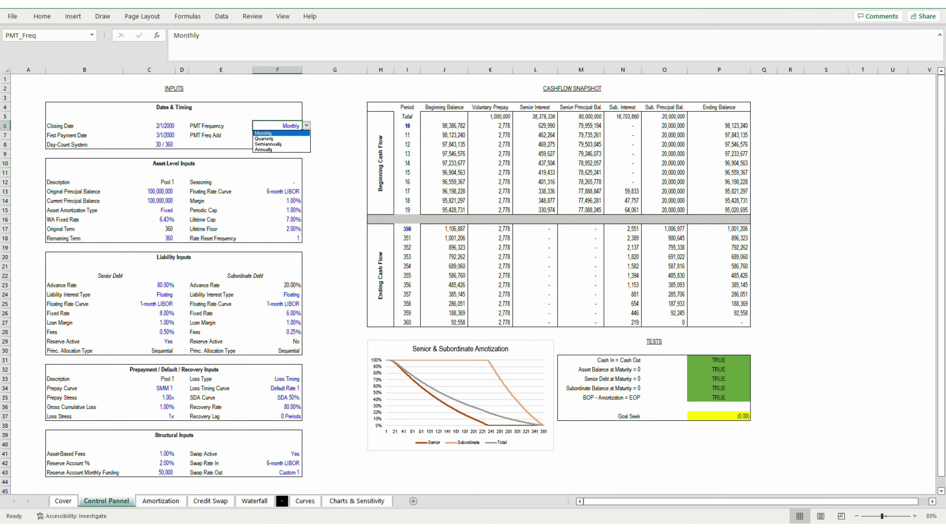
key(Down)
key(Return)
- Check the payment dates and Day Adj. values on the Waterfall sheet
key(ctrl+Page_Down)
key(ctrl+Page_Down)
key(ctrl+Page_Down)
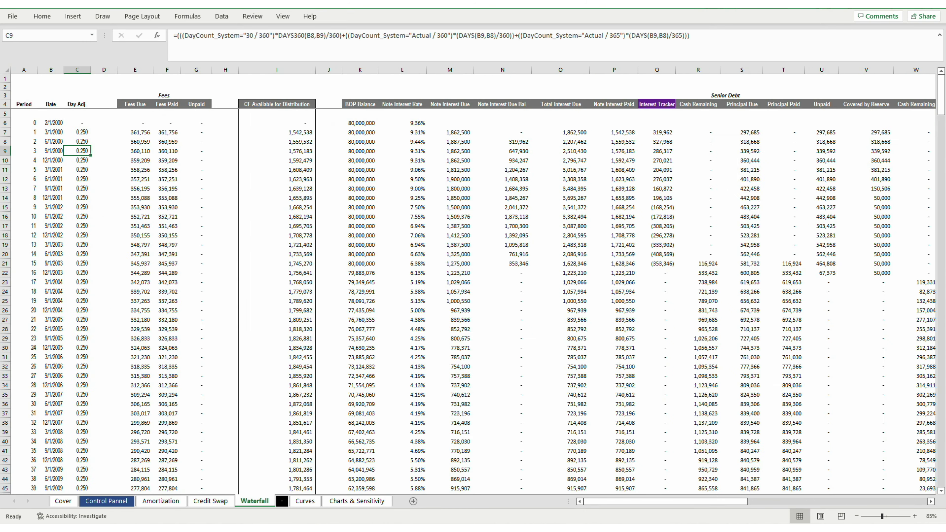
key(Up)
key(Up)
key(Down)
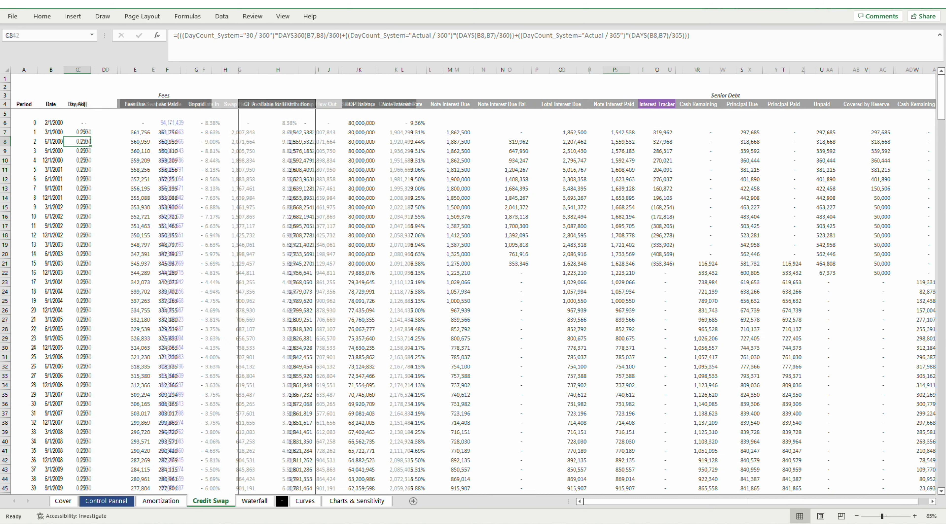
- Review the cashflow snapshot, the model tests and the Goal Seek cell's formula on the Control Pannel sheet
key(ctrl+Page_Up)
key(ctrl+Page_Up)
key(ctrl+Page_Up)
key(Right)
key(Right)
key(Right)
key(Down)
key(Down)
key(Down)
key(Down)
key(Down)
key(Down)
key(Down)
key(Down)
key(Down)
key(Down)
key(Down)
key(Down)
key(Down)
key(Down)
key(Down)
key(Down)
key(Down)
key(Down)
key(Down)
key(Down)
key(Down)
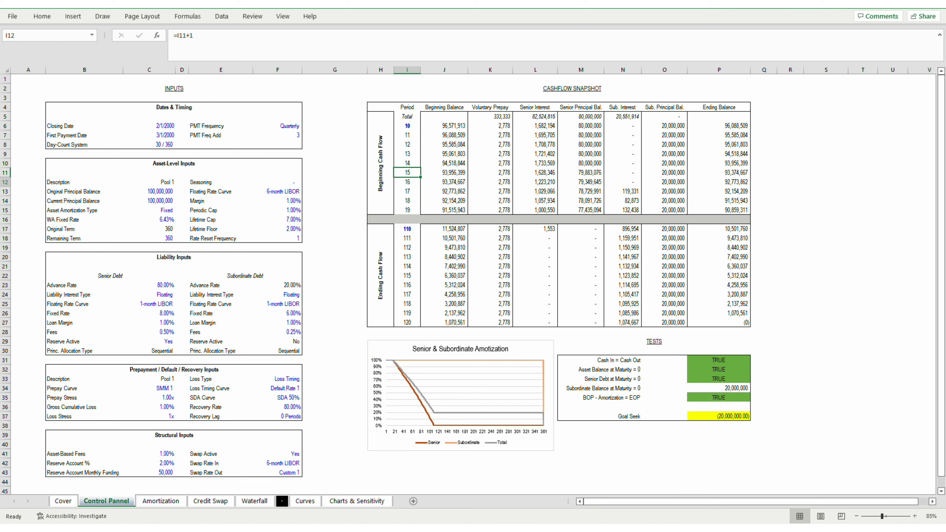
key(Right)
key(Right)
key(Right)
key(Right)
key(Right)
key(Right)
key(Down)
key(Down)
key(Down)
key(Down)
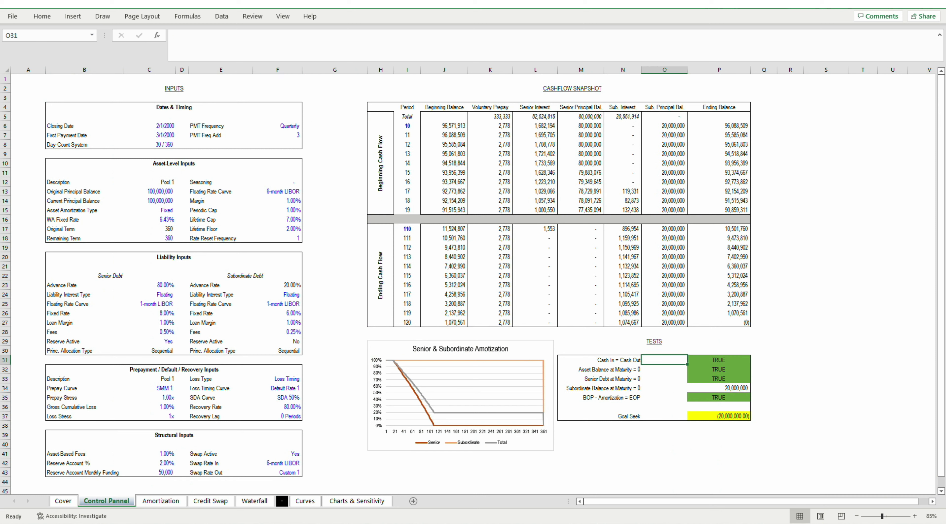
key(Right)
key(Down)
key(Down)
key(Down)
key(Down)
key(Down)
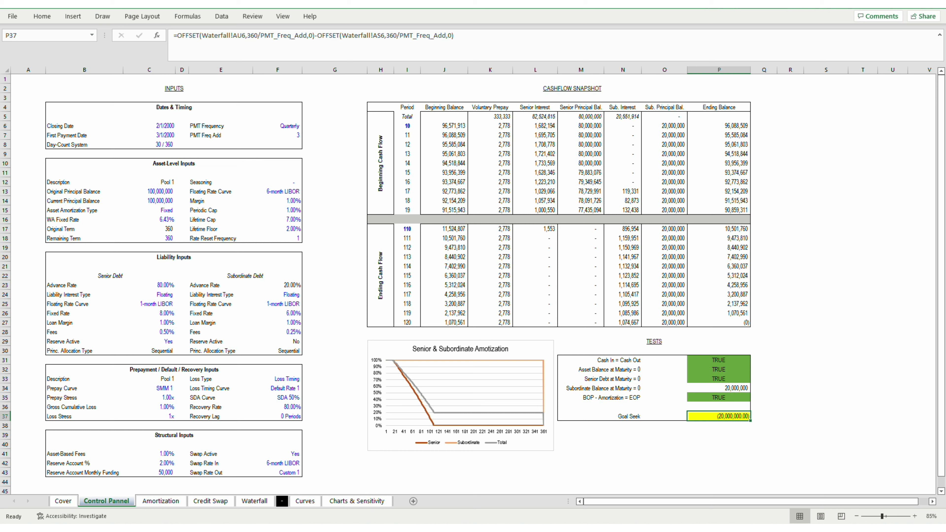
- Check the WA Fixed Rate value among the asset-level inputs
key(Left)
key(Left)
key(Left)
key(Left)
key(Left)
key(Left)
key(Left)
key(Left)
key(Left)
key(Left)
key(Left)
key(Left)
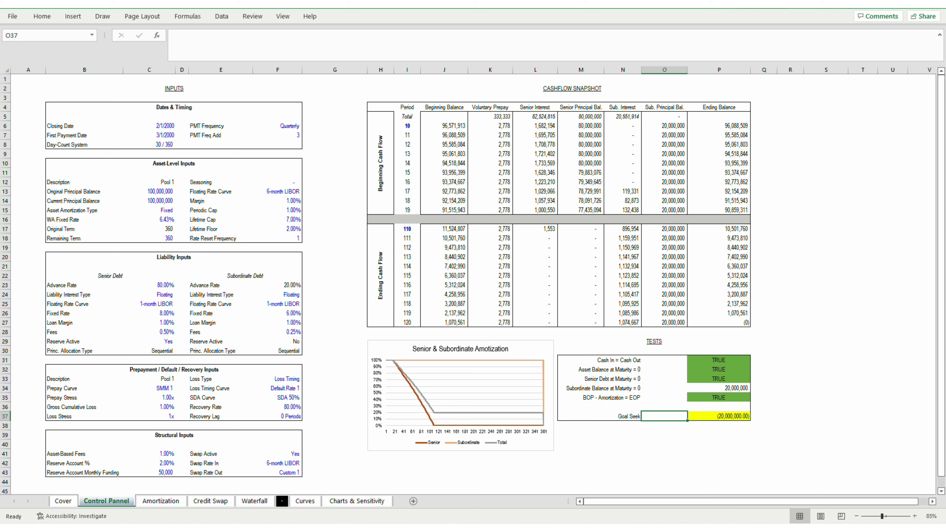
key(Up)
key(Up)
key(Up)
key(Up)
key(Up)
key(Up)
key(Up)
key(Up)
key(Up)
key(Up)
key(Up)
key(Up)
key(Up)
key(Up)
key(Up)
key(Up)
key(Up)
key(Up)
key(Up)
key(Up)
key(Up)
key(Left)
key(Up)
key(Down)
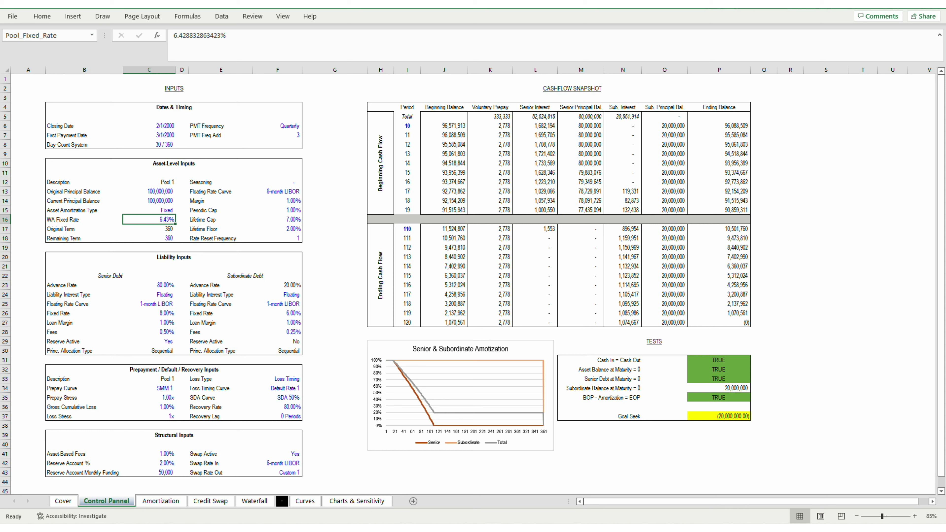
- Set up a Goal Seek on cell P37 with a target value of 0
key(Down)
key(Down)
key(Down)
key(Down)
key(Down)
key(Down)
key(Down)
key(Down)
key(Down)
key(Down)
key(Down)
key(Down)
key(Down)
key(Down)
key(Down)
key(Down)
key(Down)
key(Down)
key(Down)
key(Down)
key(Right)
key(Right)
key(Right)
key(Right)
key(Right)
key(Right)
key(Right)
key(Right)
key(Right)
key(Right)
key(Right)
key(Right)
key(Right)
key(Right)
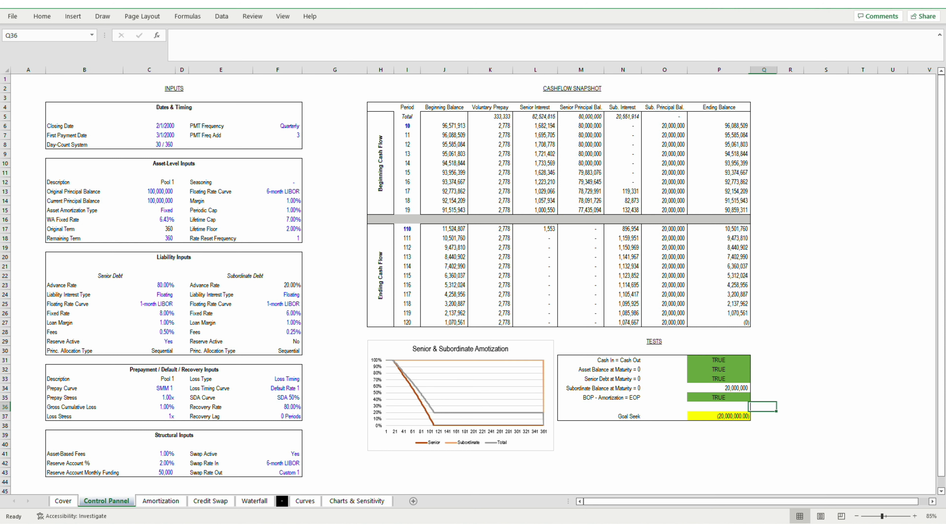
key(Down)
key(Left)
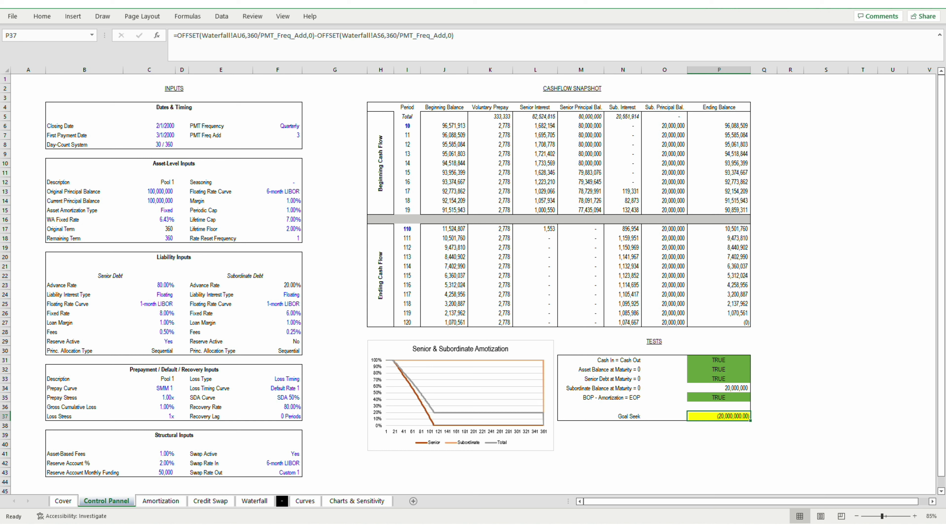
key(alt)
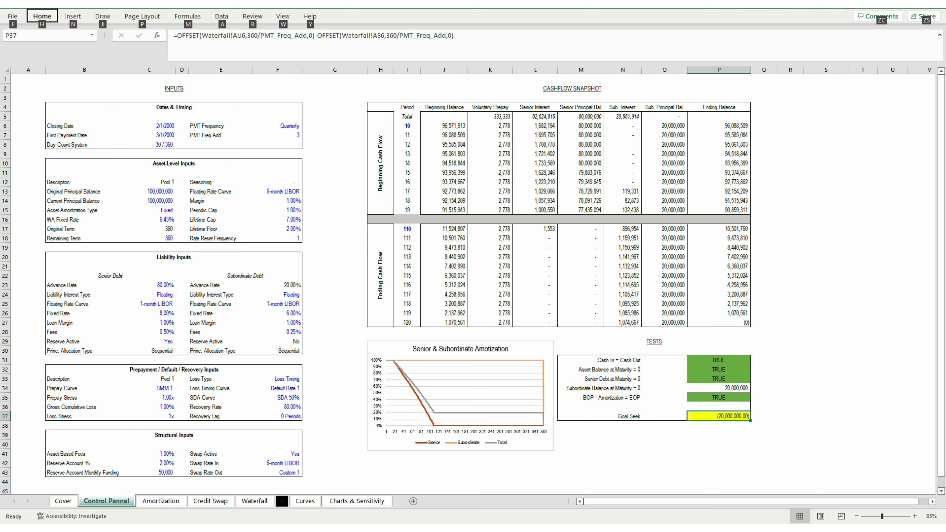
key(a)
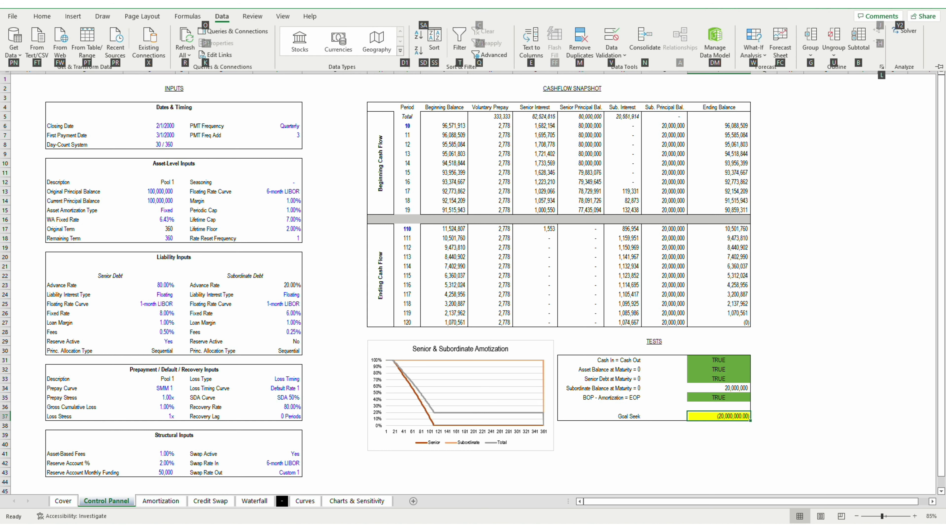
key(w)
key(g)
key(Tab)
text(0)
key(Tab)
- Try to solve the Goal Seek by changing the WA Fixed Rate in cell C16
key(Left)
key(Left)
key(Left)
key(Left)
key(Left)
key(Left)
key(Left)
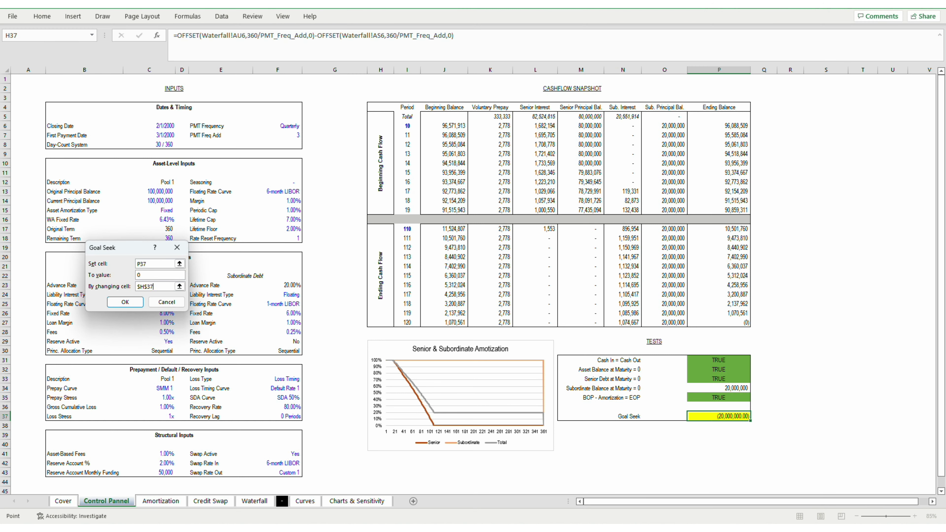
key(Left)
key(Left)
key(Left)
key(Up)
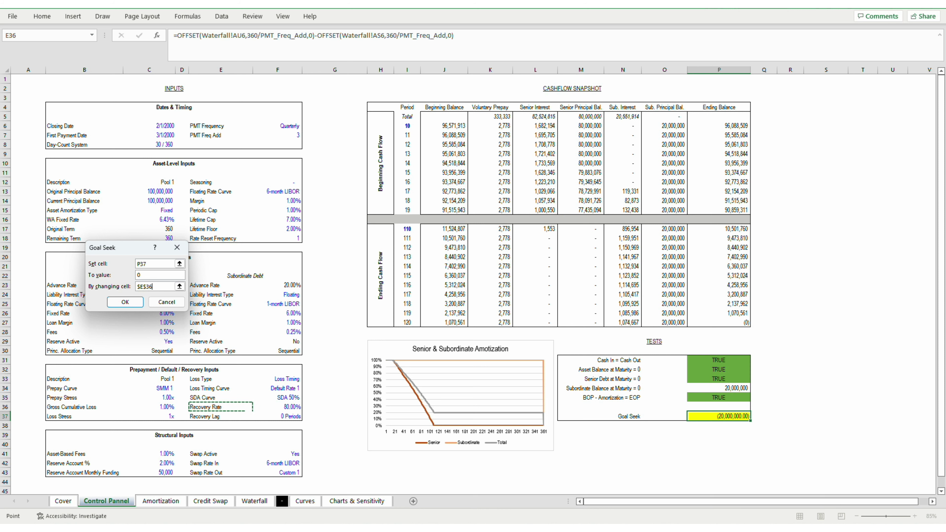
key(Up)
key(Up)
key(Up)
key(Up)
key(Up)
key(Up)
key(Up)
key(Up)
key(Up)
key(Up)
key(Up)
key(Up)
key(Up)
key(Up)
key(Up)
key(Up)
key(Up)
key(Up)
key(Up)
key(Left)
key(Left)
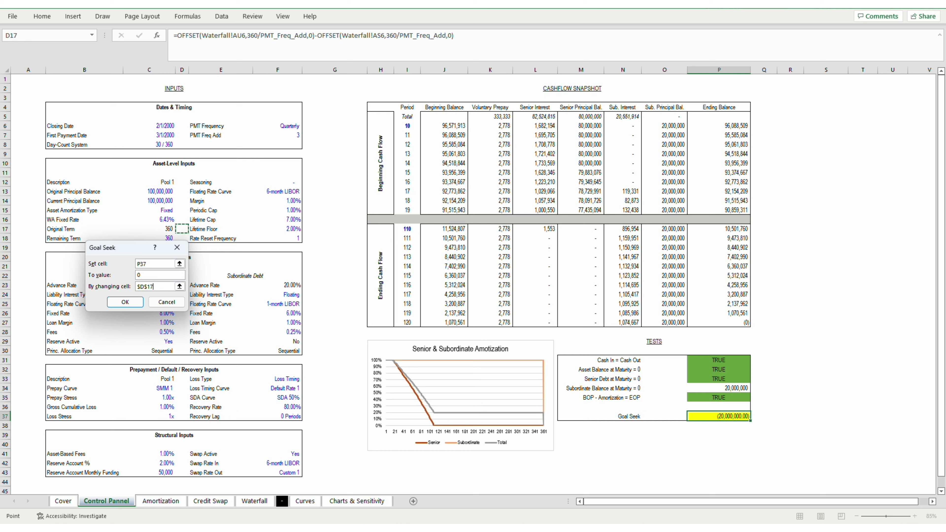
key(Up)
key(Return)
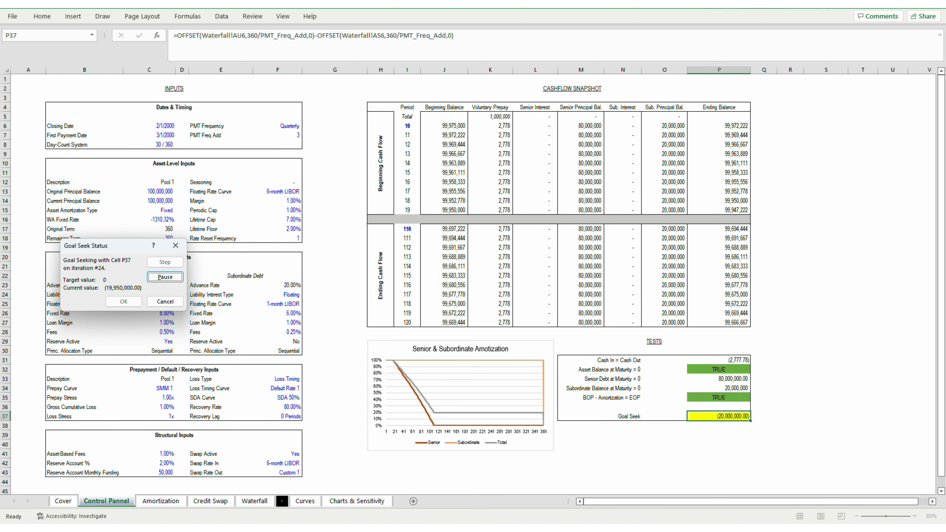
key(Escape)
- Set the WA Fixed Rate of the asset pool to 7%
key(Left)
key(Left)
key(Left)
key(Left)
key(Left)
key(Left)
key(Left)
key(Left)
key(Left)
key(Left)
key(Left)
key(Left)
key(Left)
key(Left)
key(Left)
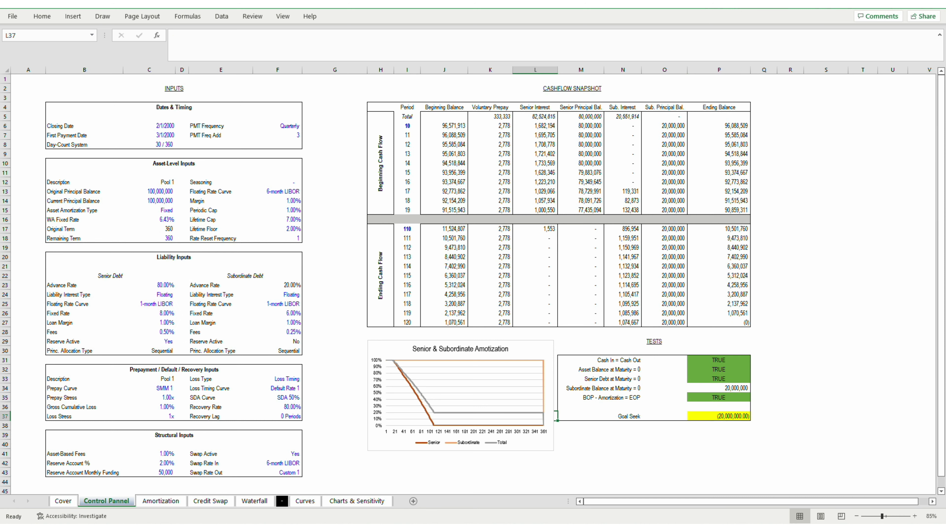
key(Up)
key(Up)
key(Up)
key(Up)
key(Up)
key(Up)
key(Up)
key(Up)
key(Up)
key(Up)
key(Up)
key(Up)
key(Up)
key(Up)
key(Up)
key(Up)
key(Up)
key(Up)
key(Up)
key(Up)
key(Up)
key(Right)
key(Right)
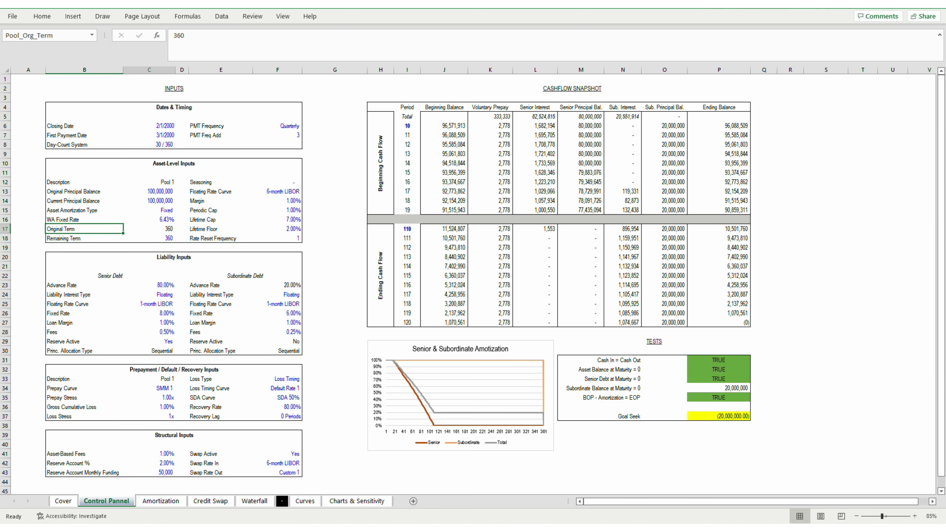
text(7%)
key(Return)
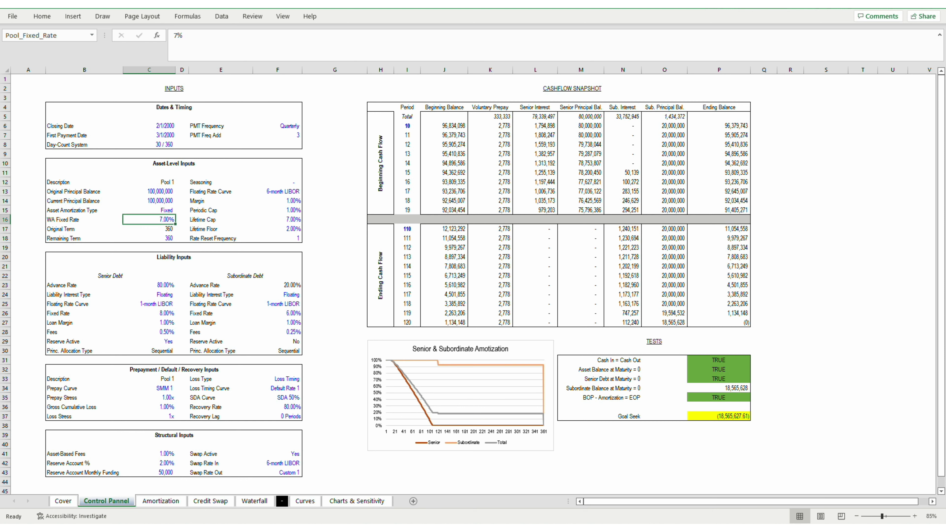
- Raise the WA Fixed Rate to 7.3% and then to 7.7%
key(Up)
text(7.)
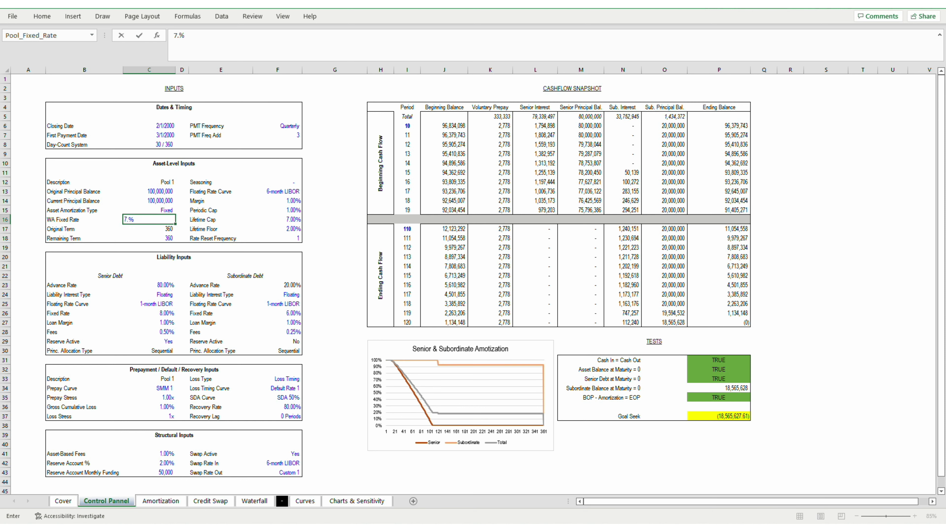
text(3)
key(Return)
key(Up)
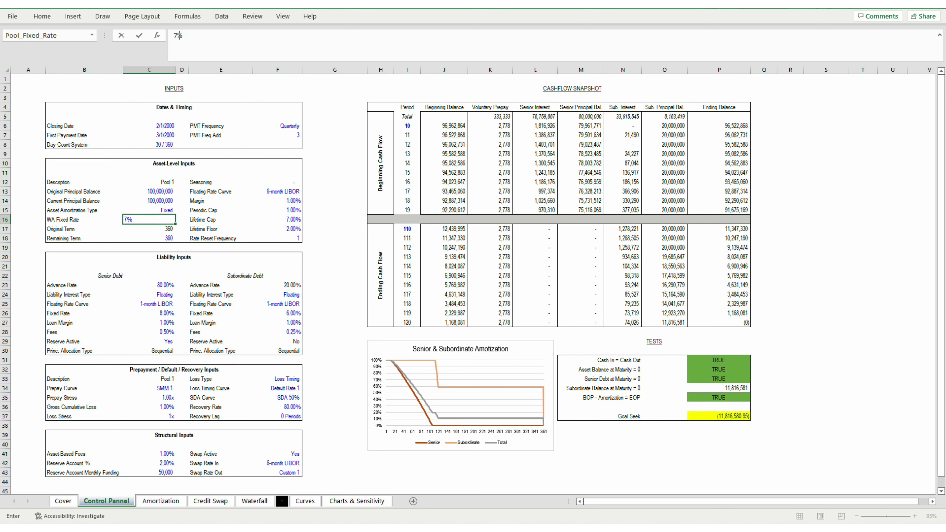
text(7.7)
key(Tab)
- Start a new Goal Seek on test cell P37 with a target value of 0
key(Right)
key(Right)
key(Right)
key(Right)
key(Right)
key(Right)
key(Right)
key(Right)
key(Right)
key(Right)
key(Down)
key(Down)
key(Down)
key(Down)
key(Down)
key(Down)
key(Down)
key(Down)
key(Down)
key(Down)
key(Down)
key(Down)
key(Down)
key(Down)
key(Down)
key(Down)
key(Down)
key(Down)
key(Down)
key(Down)
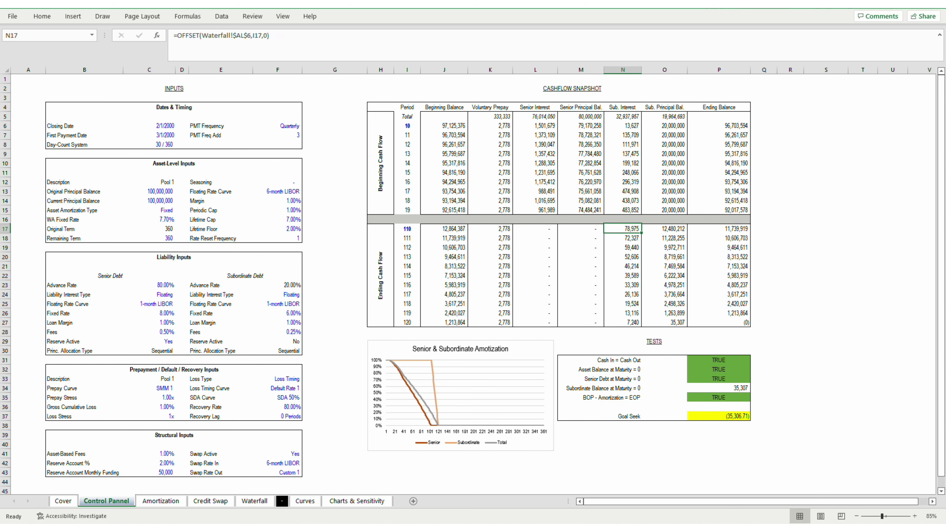
key(Right)
key(Right)
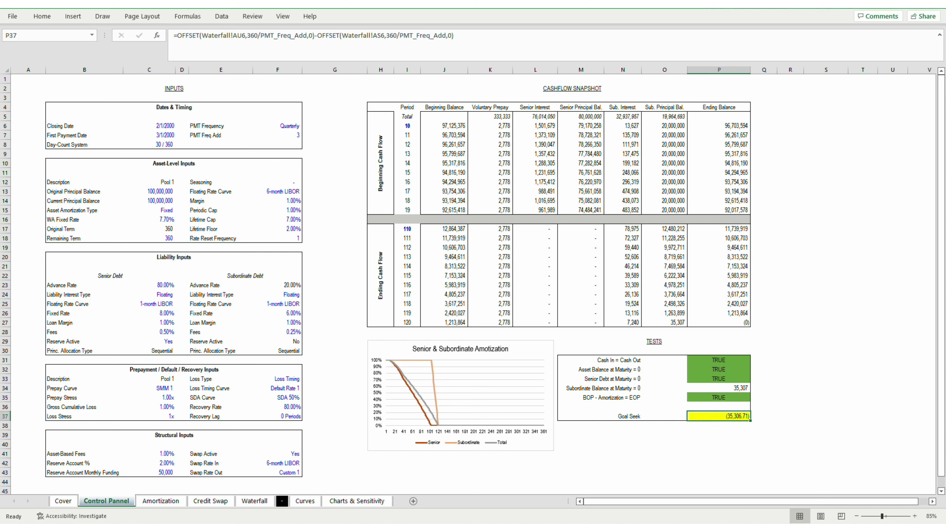
key(alt)
key(a)
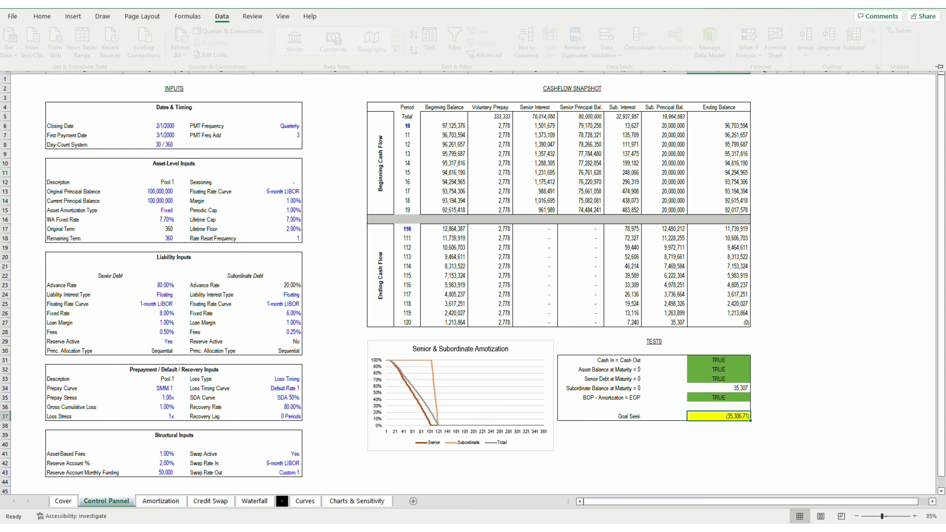
key(w)
key(g)
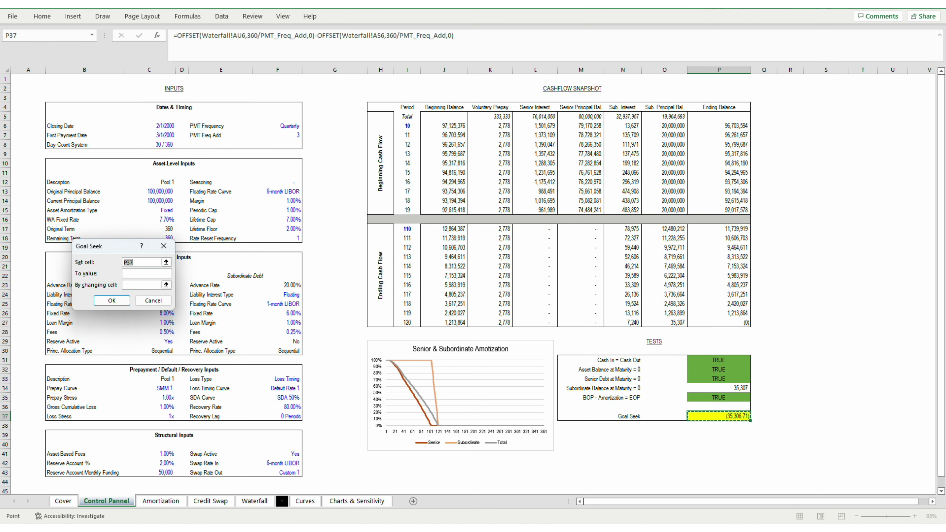
key(Tab)
text(0)
- Use the WA Fixed Rate in cell C16 as the changing cell, run the Goal Seek and accept its solution
key(Tab)
key(Left)
key(Left)
key(Left)
key(Left)
key(Left)
key(Left)
key(Left)
key(Left)
key(Left)
key(Left)
key(Left)
key(Left)
key(Left)
key(Left)
key(Left)
key(Up)
key(Up)
key(Up)
key(Up)
key(Up)
key(Up)
key(Up)
key(Up)
key(Up)
key(Up)
key(Up)
key(Up)
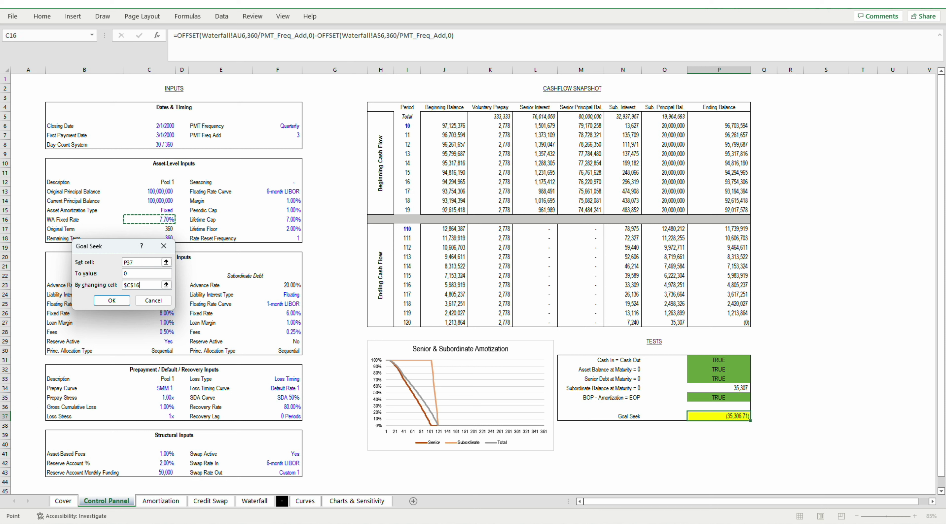
key(Escape)
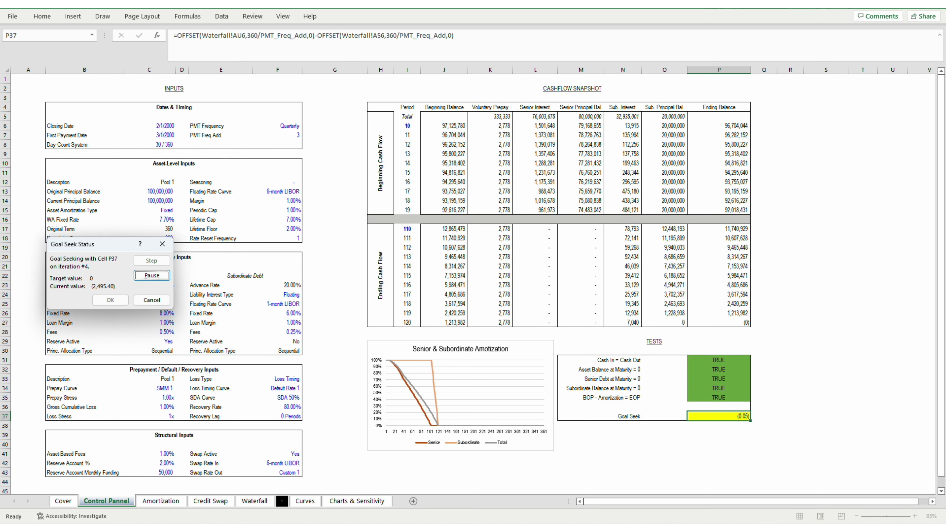
key(Return)
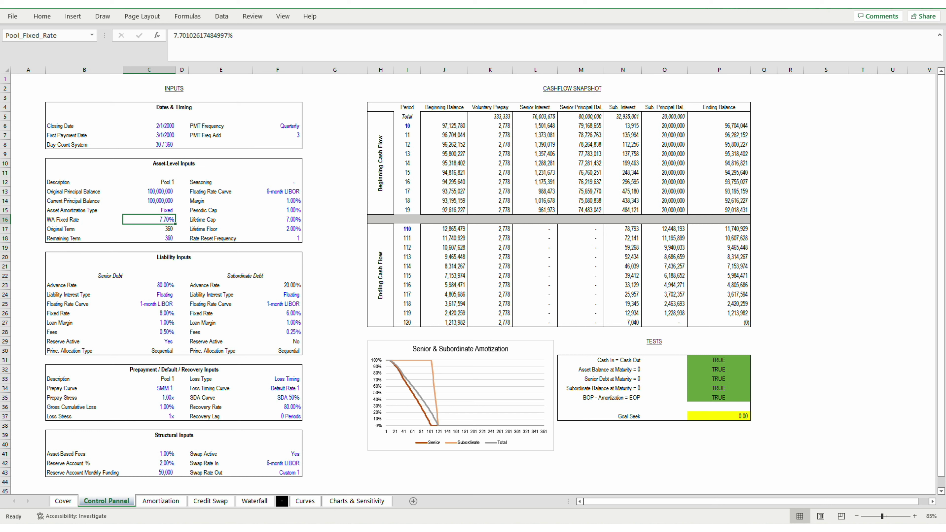
- Set the PMT Frequency back to Monthly in the Dates & Timing inputs
key(Right)
key(Right)
key(Right)
key(Up)
key(Up)
key(Up)
key(Up)
key(Up)
key(Up)
key(Up)
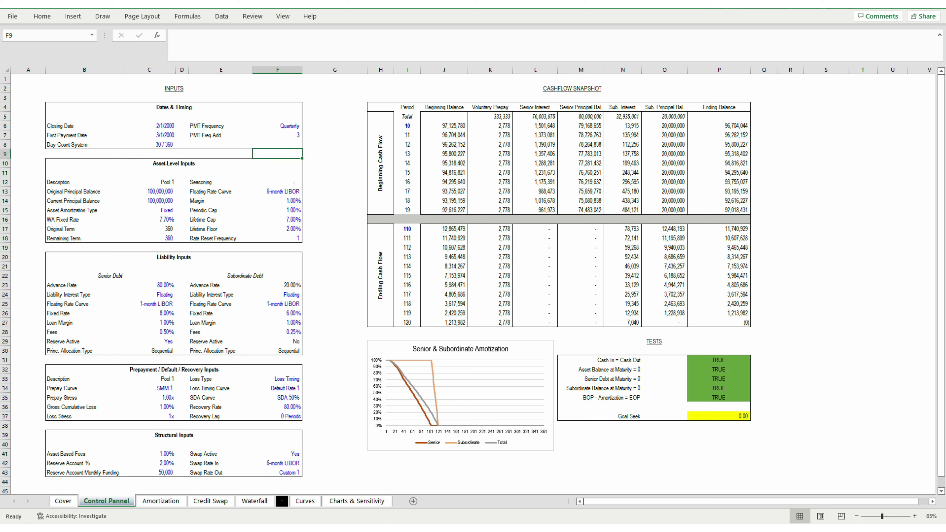
key(Up)
key(Up)
key(Up)
key(alt+Down)
key(Up)
key(Return)
- Set the WA Fixed Rate in the Asset-Level Inputs to 6.8%
key(Down)
key(Right)
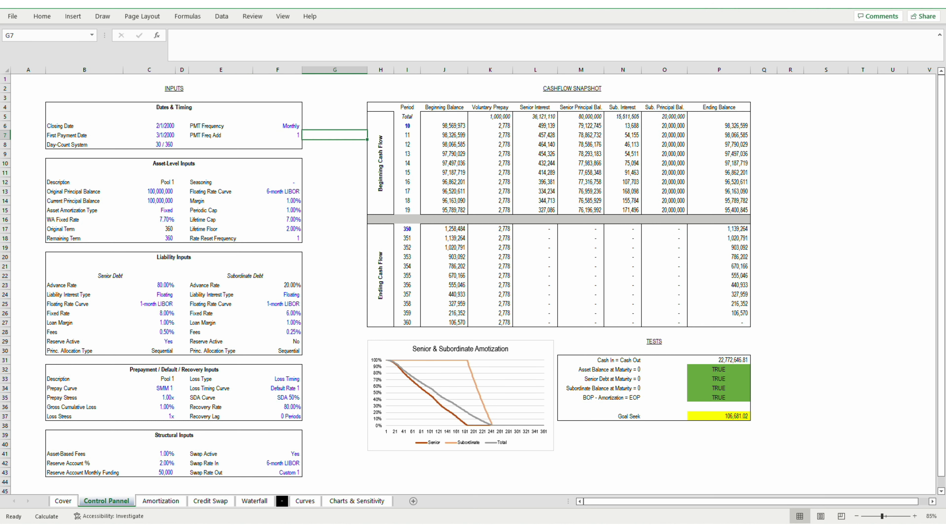
key(Down)
key(Down)
key(Down)
key(Down)
key(Down)
key(Down)
key(Down)
key(Down)
key(Down)
key(Down)
key(Down)
key(Down)
key(Down)
key(Down)
key(Down)
key(Down)
key(Down)
key(Down)
key(Down)
key(Down)
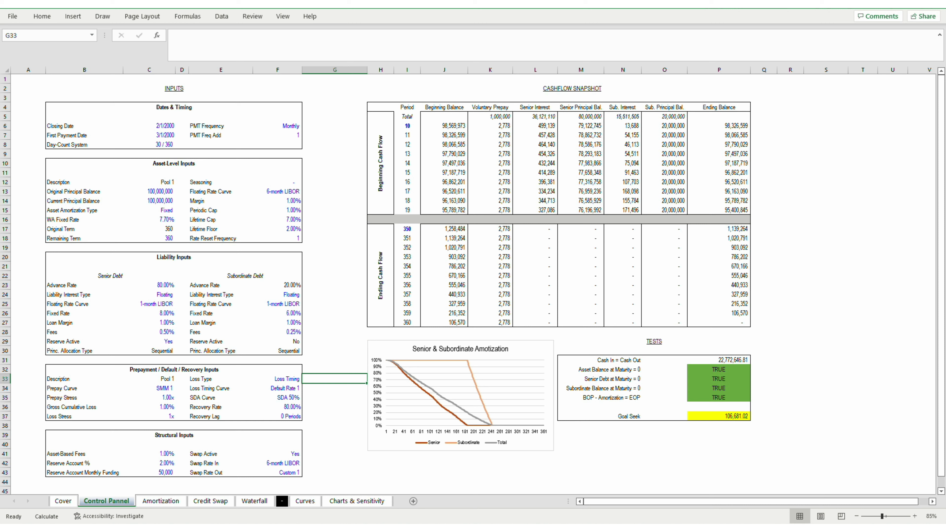
key(Left)
key(Left)
key(Left)
key(Up)
key(Up)
key(Up)
key(Up)
key(Up)
key(Up)
key(Up)
key(Up)
key(Up)
key(Up)
key(Up)
key(Up)
key(Up)
key(Up)
key(Up)
key(Up)
key(Up)
key(Up)
key(Up)
key(Up)
key(Left)
key(Down)
key(Down)
key(Down)
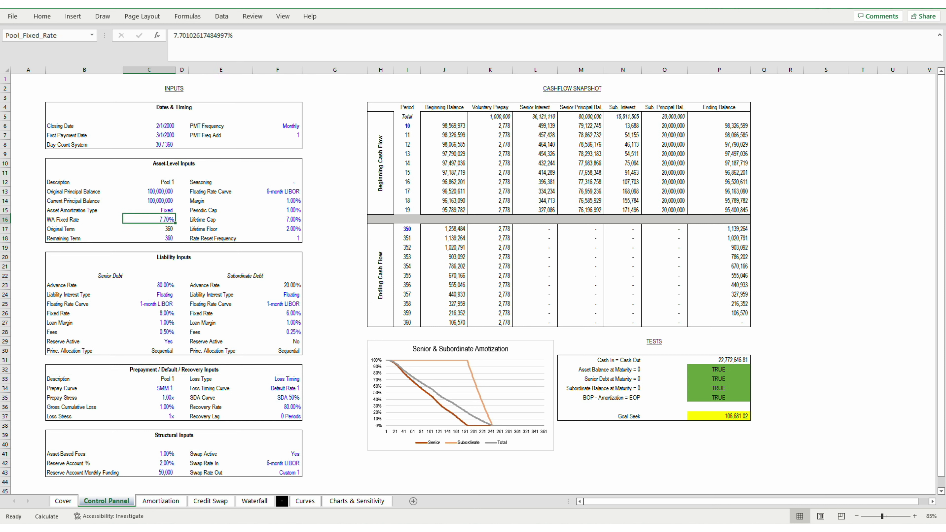
text(6.8)
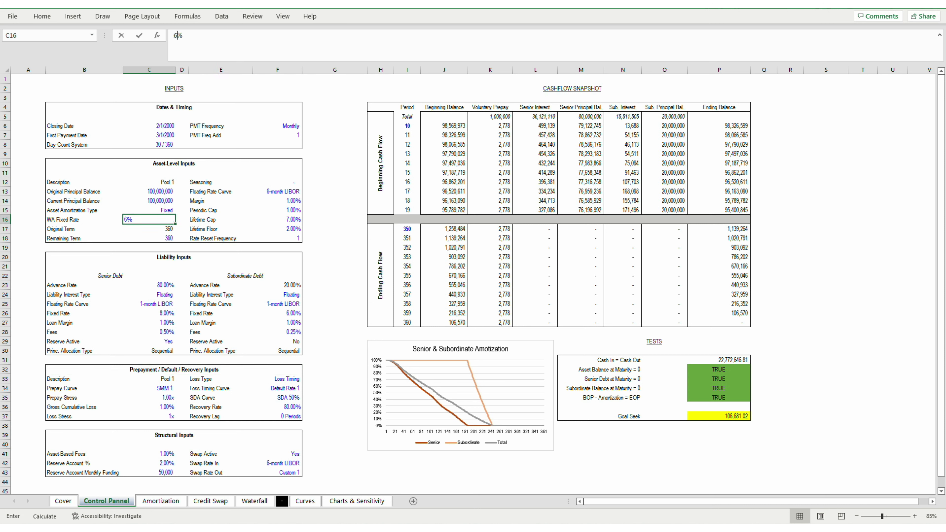
key(Return)
- Start a Goal Seek on the Goal Seek test cell P37 with a target value of 0
key(Right)
key(Down)
key(Down)
key(Down)
key(Down)
key(Down)
key(Down)
key(Down)
key(Down)
key(Down)
key(Right)
key(Right)
key(Right)
key(Right)
key(Right)
key(Right)
key(Right)
key(Right)
key(Right)
key(Right)
key(Right)
key(Right)
key(Down)
key(Down)
key(Down)
key(Down)
key(Down)
key(Down)
key(Down)
key(Down)
key(Down)
key(Down)
key(Down)
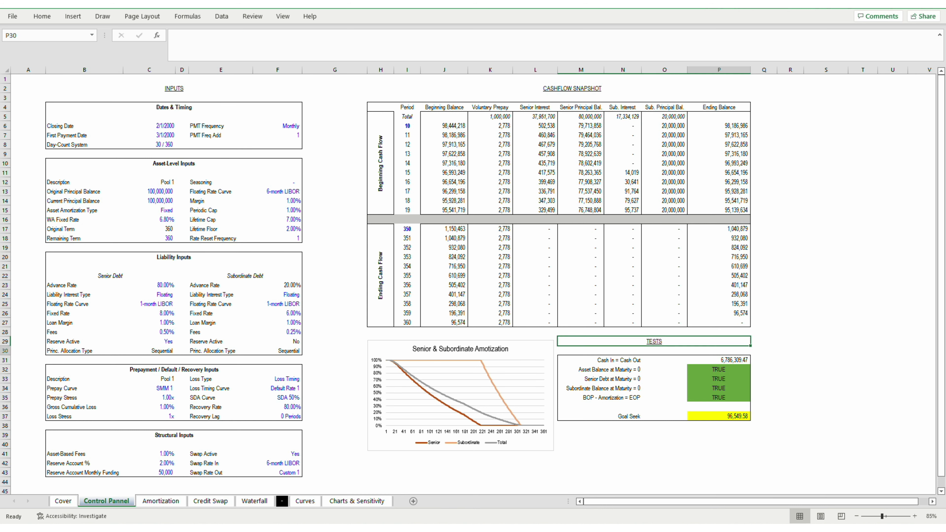
key(alt)
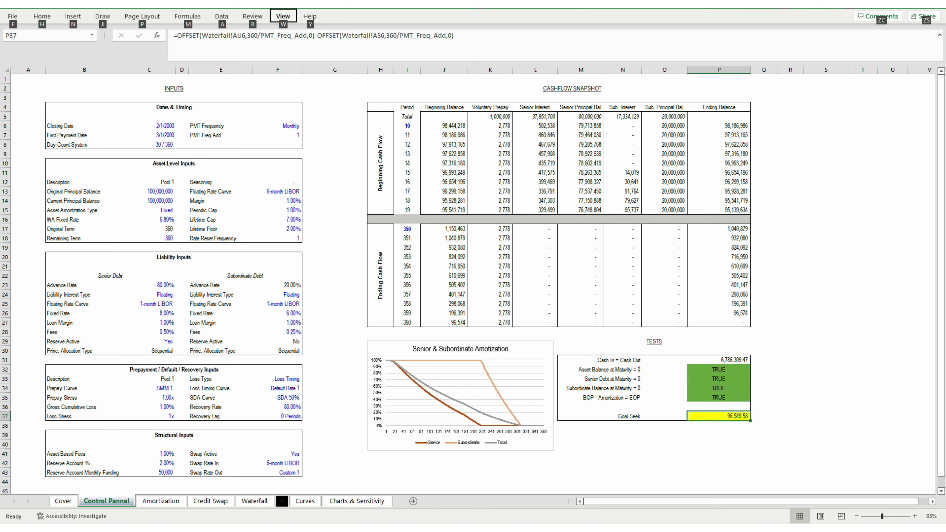
key(a)
key(w)
key(g)
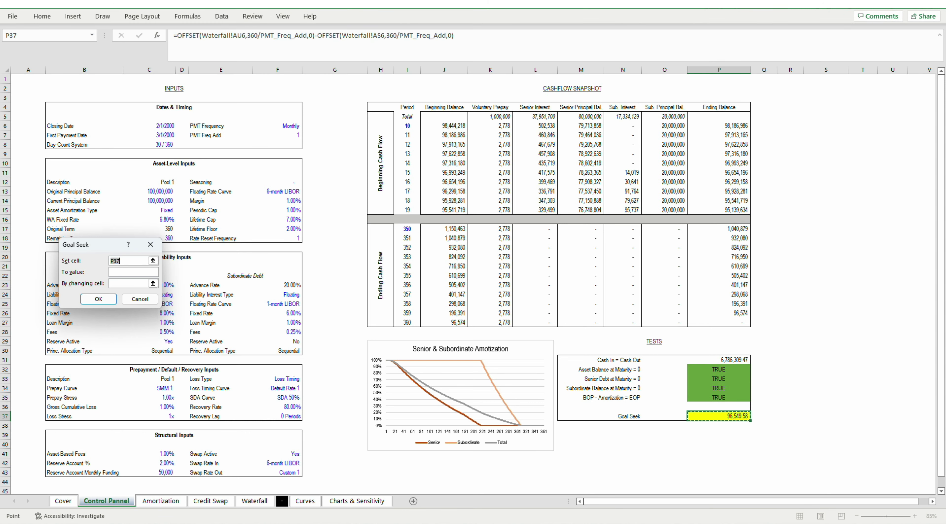
key(Tab)
text(0)
- Use WA Fixed Rate cell C16 as the changing cell, run the Goal Seek and accept its solution
key(Tab)
key(Left)
key(Left)
key(Left)
key(Left)
key(Left)
key(Left)
key(Left)
key(Left)
key(Left)
key(Left)
key(Left)
key(Left)
key(Left)
key(Left)
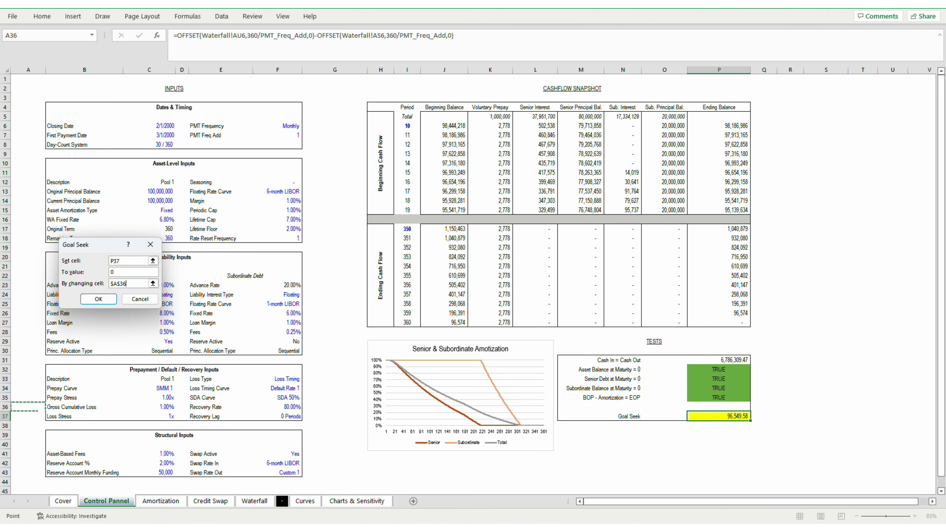
key(Up)
key(Up)
key(Up)
key(Up)
key(Up)
key(Up)
key(Up)
key(Up)
key(Up)
key(Up)
key(Up)
key(Up)
key(Up)
key(Up)
key(Up)
key(Up)
key(Up)
key(Up)
key(Up)
key(Up)
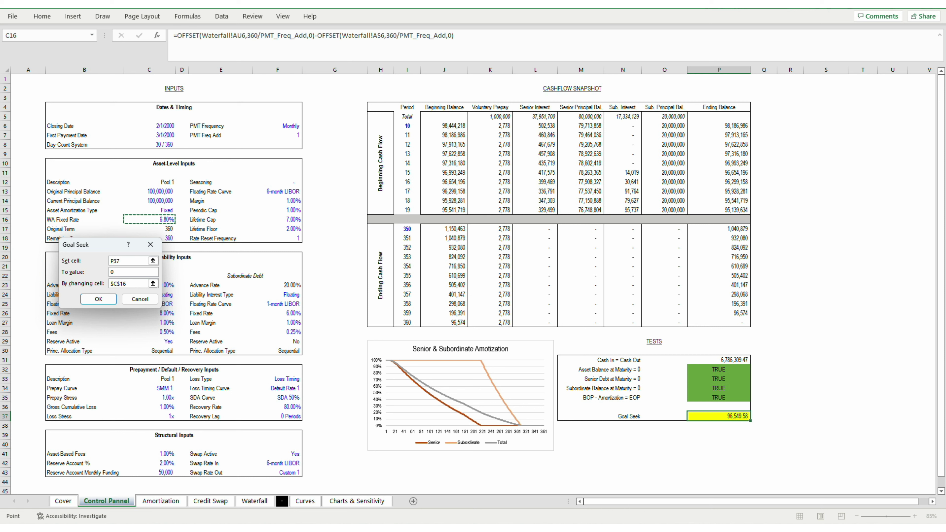
key(Return)
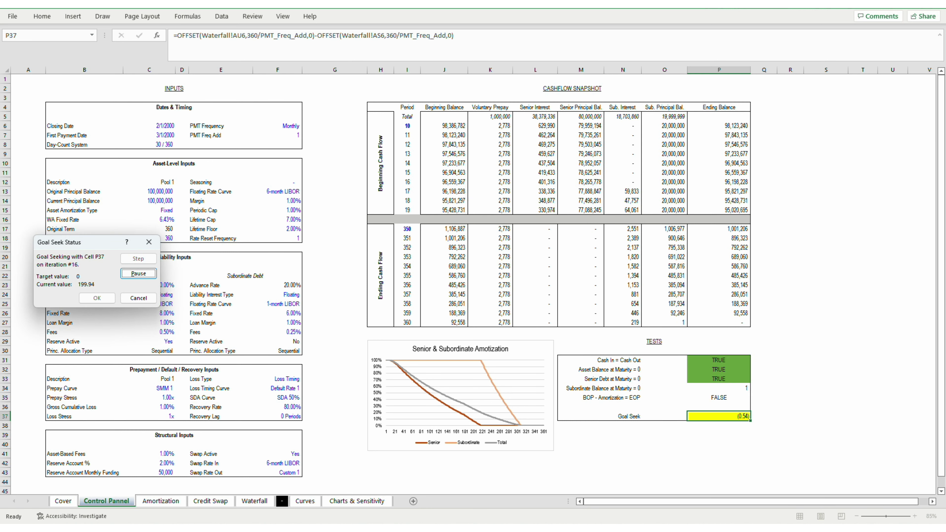
key(Return)
- On the Amortization sheet, examine the period 1 payment and interest formulas in the Notional Amortization Table
key(ctrl+Page_Down)
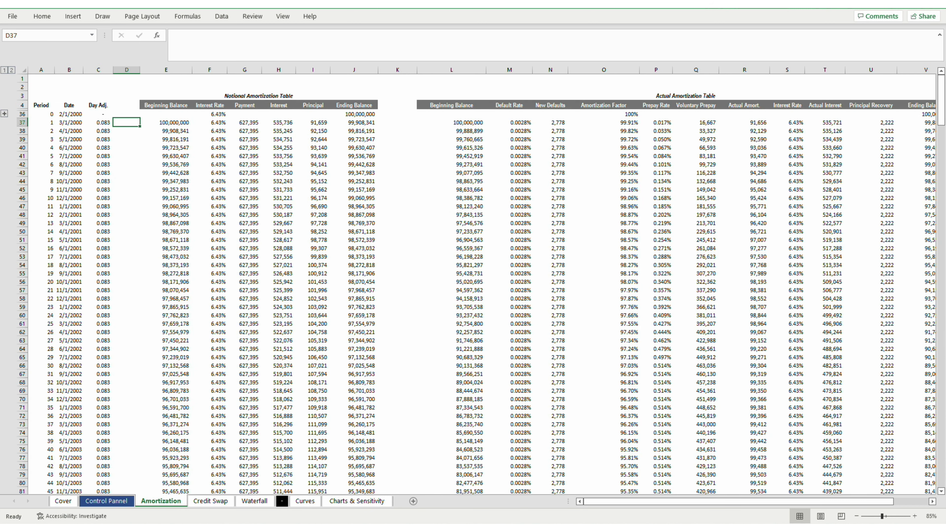
key(Up)
key(Up)
key(Up)
key(Right)
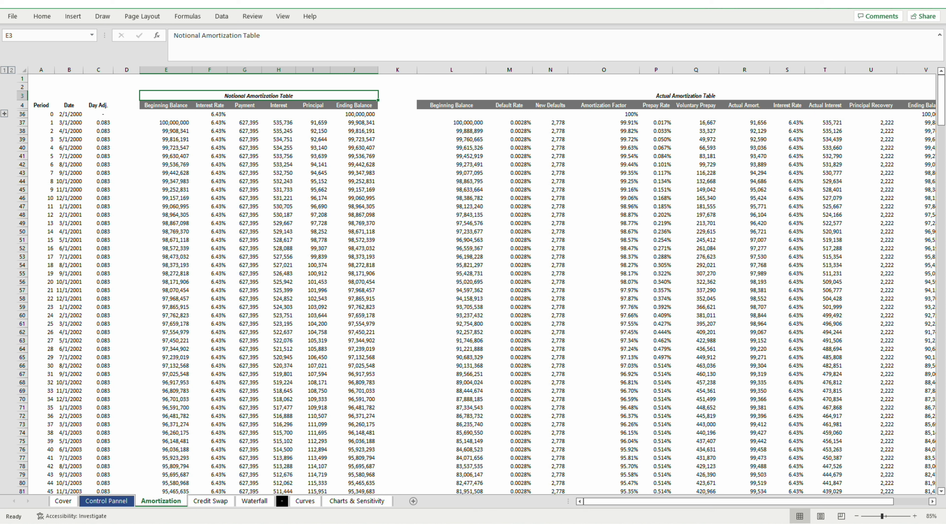
key(Down)
key(Down)
key(Right)
key(Right)
key(Down)
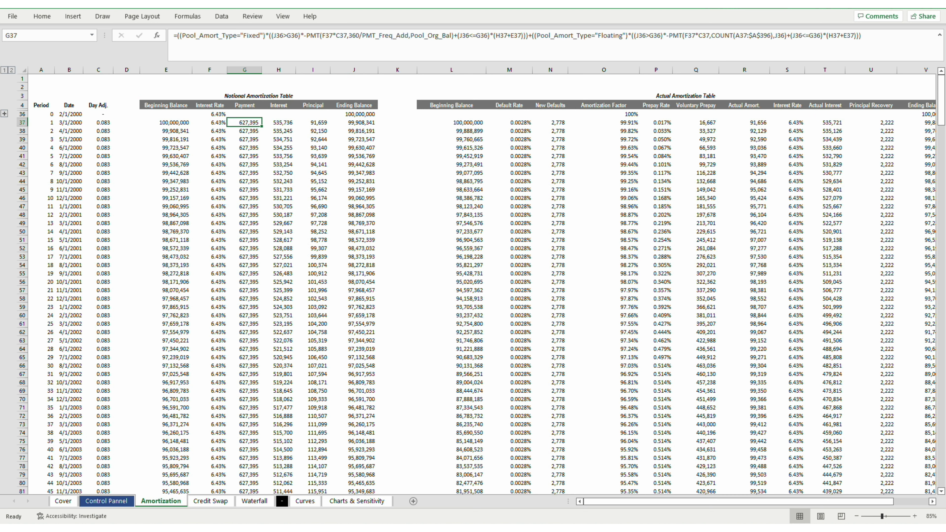
key(F2)
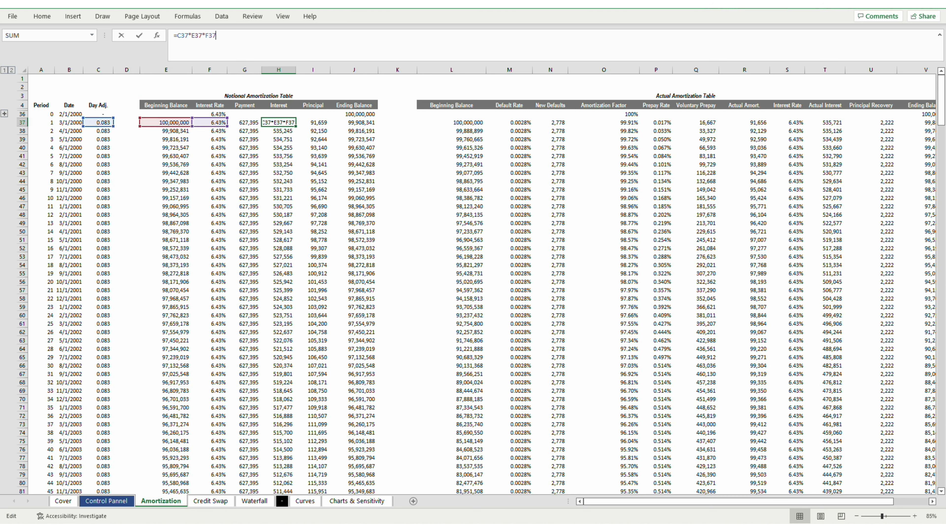
key(Escape)
- Examine the period 1 ending balance and interest rate formulas in the Notional Amortization Table
key(Right)
key(Right)
key(F2)
key(Escape)
key(Left)
key(Left)
key(Left)
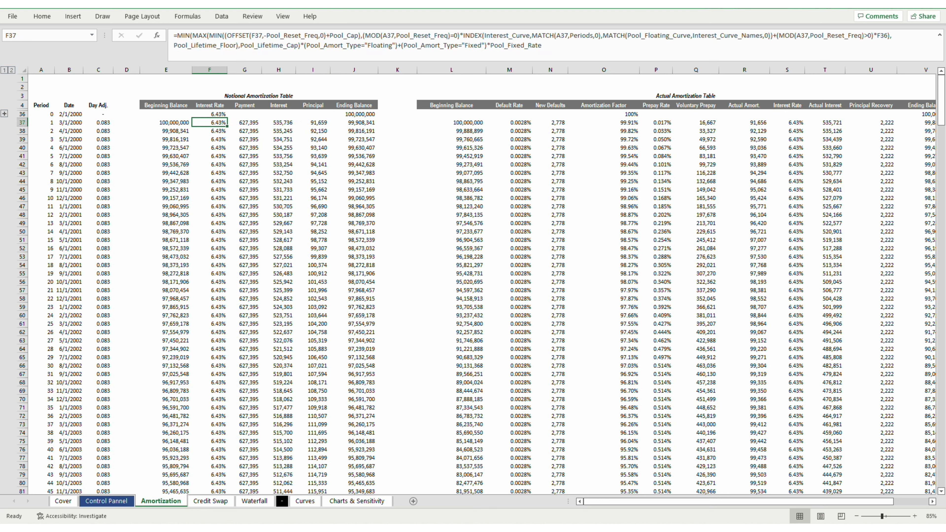
key(F2)
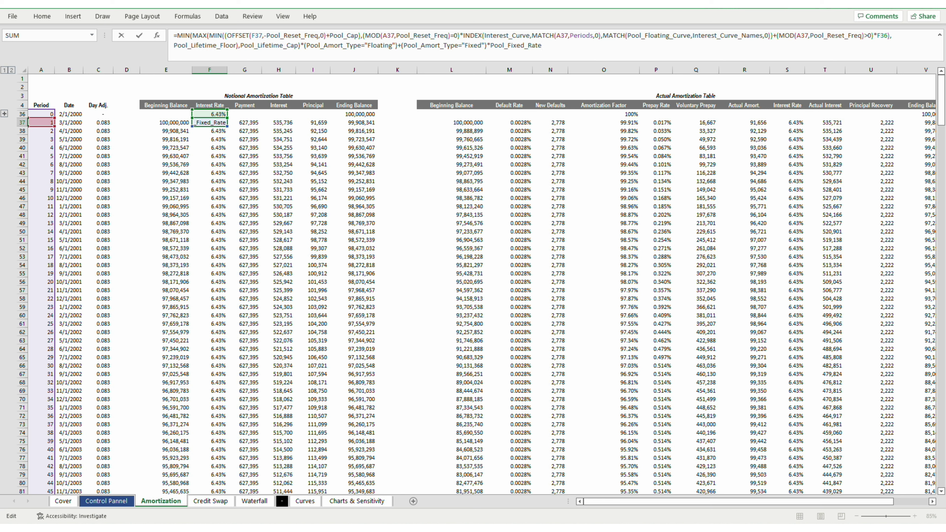
key(Escape)
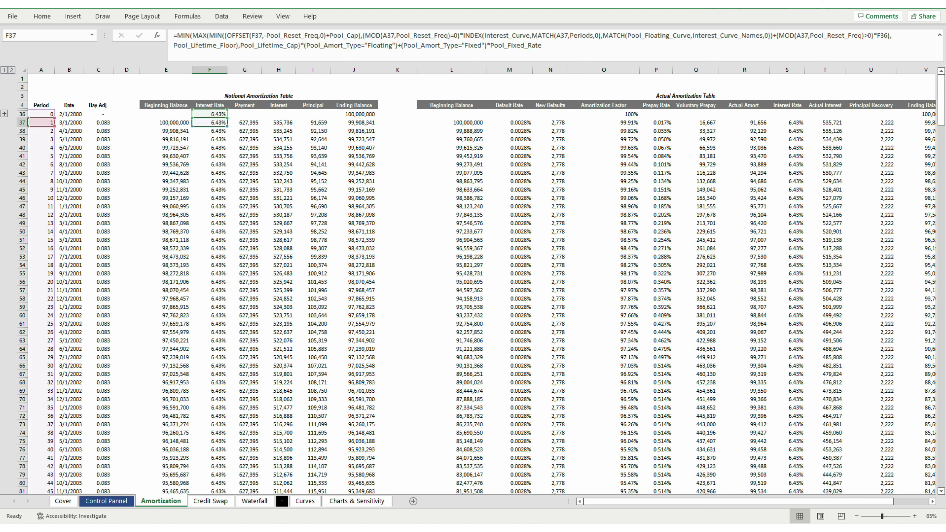
- Go across the period 1 row of the Actual Amortization Table and examine the Ending Balance formula in V37
key(Right)
key(Right)
key(Right)
key(Right)
key(Right)
key(Right)
key(Right)
key(Right)
key(Right)
key(Up)
key(Up)
key(Up)
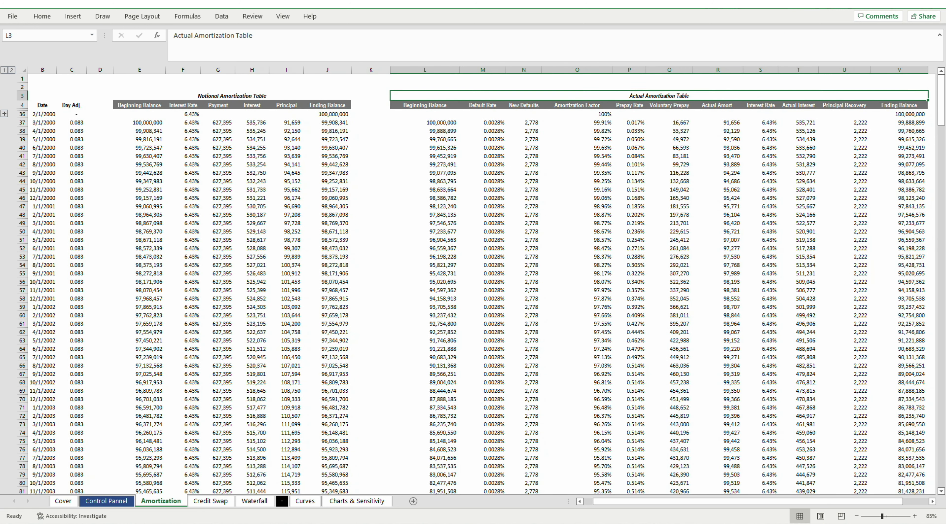
key(Down)
key(Down)
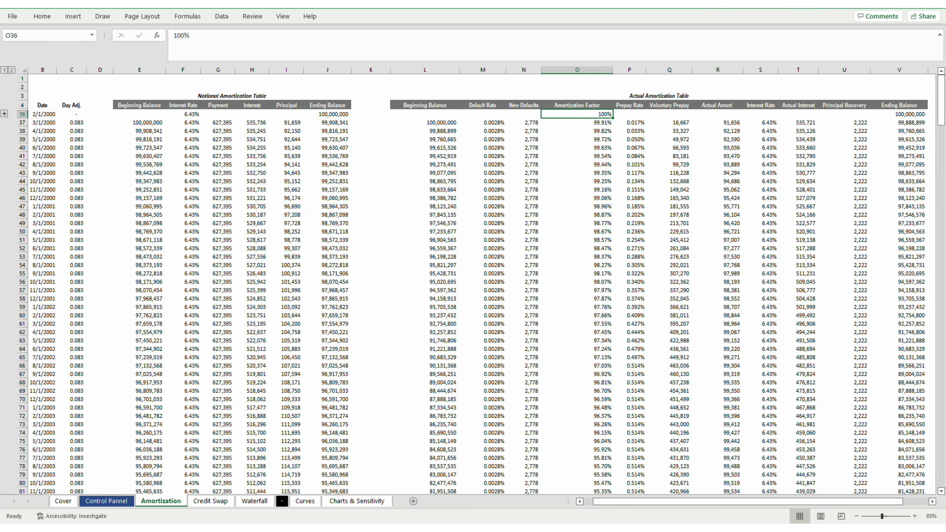
key(Left)
key(Down)
key(Right)
key(Right)
key(Right)
key(Right)
key(Right)
key(Right)
key(Right)
key(Right)
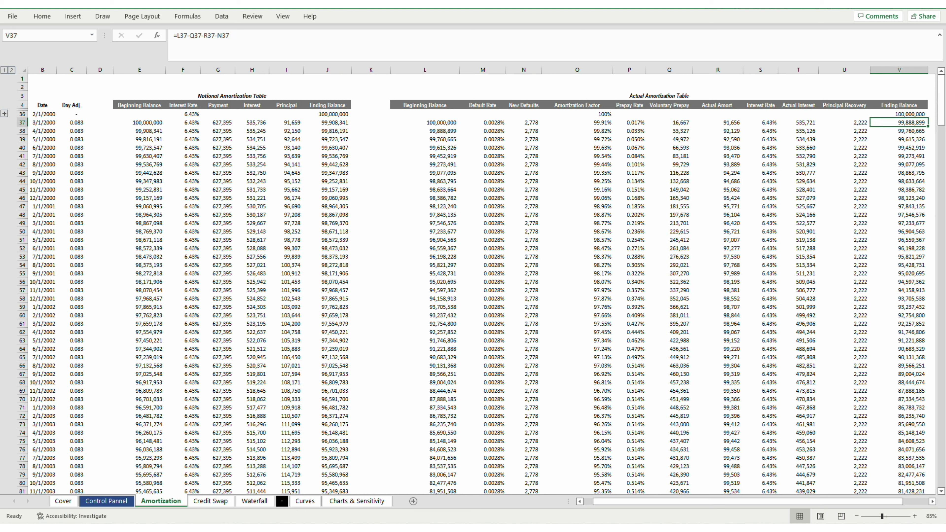
key(F2)
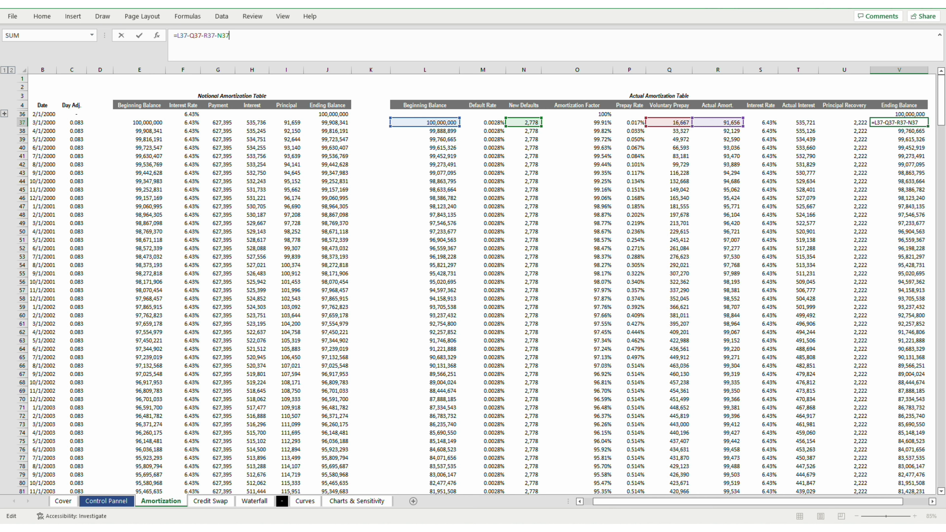
key(Escape)
- Examine how the period 1 Final Cashflow formula in X37 is built
key(Right)
key(Right)
key(F2)
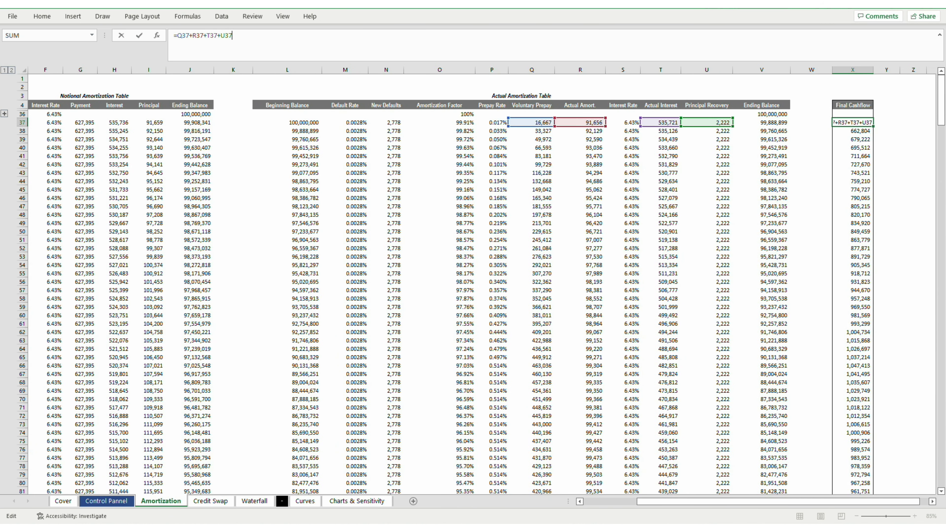
key(Escape)
- View the Credit Swap sheet, then examine the Waterfall sheet's fee columns and the CF Available for Distribution formula in I7
key(ctrl+Page_Down)
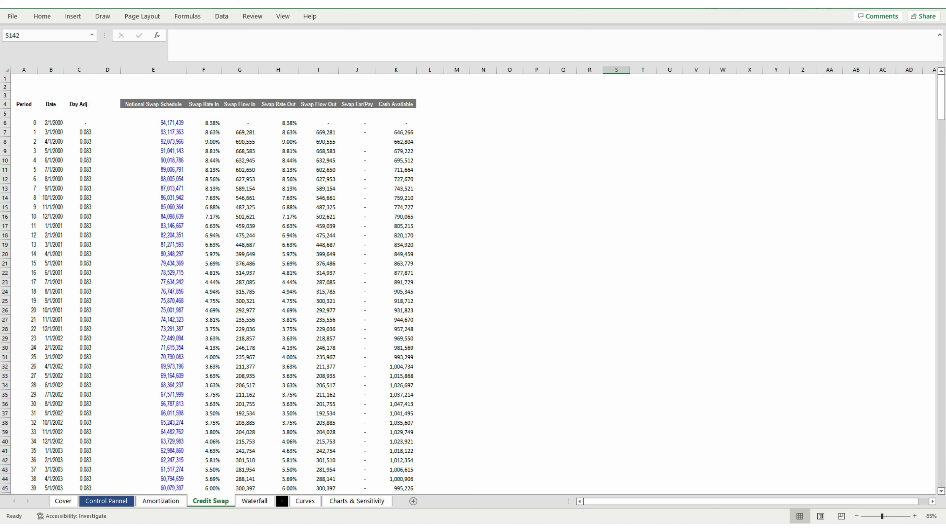
key(ctrl+Page_Down)
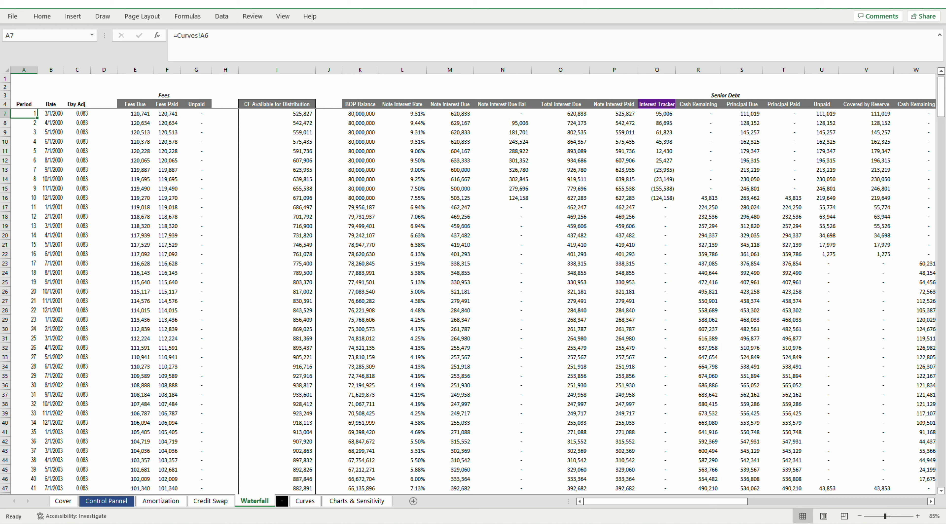
key(Right)
key(Right)
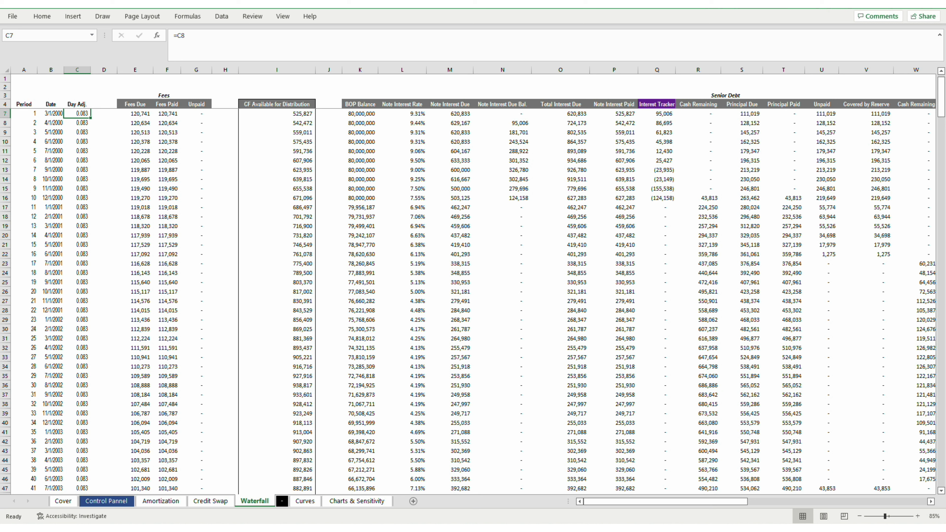
key(Right)
key(Right)
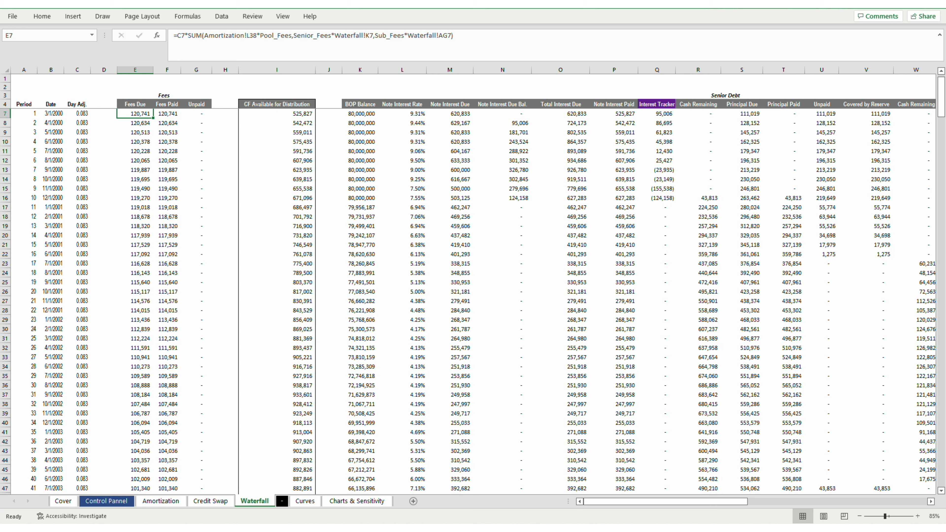
key(Right)
key(Right)
key(Right)
key(Right)
key(F2)
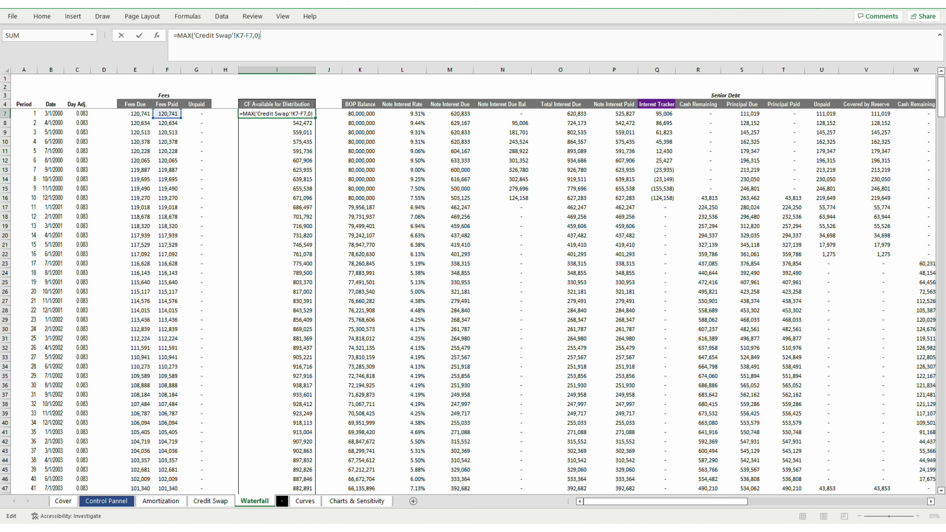
key(Escape)
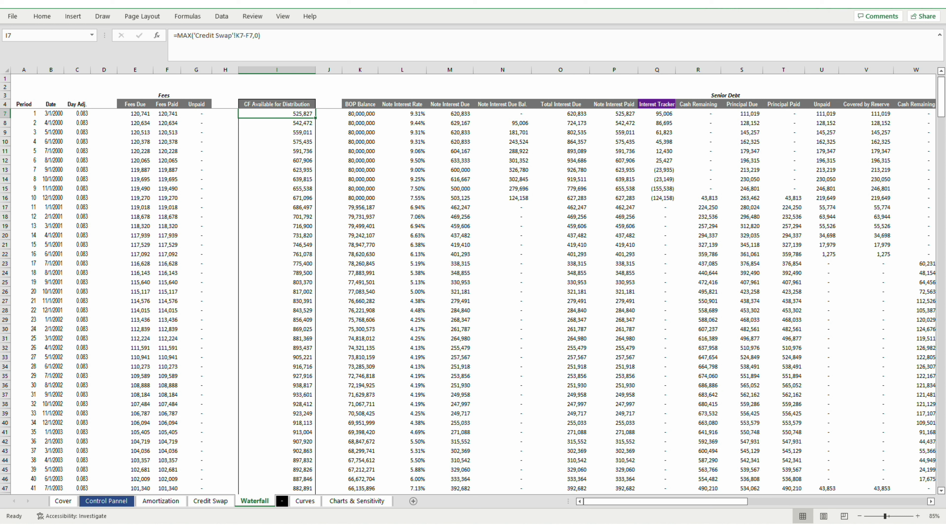
- Highlight the period 1 Senior Debt cells from Note Interest Due through Interest Tracker, and return to M7
key(Right)
key(Right)
key(Right)
key(Right)
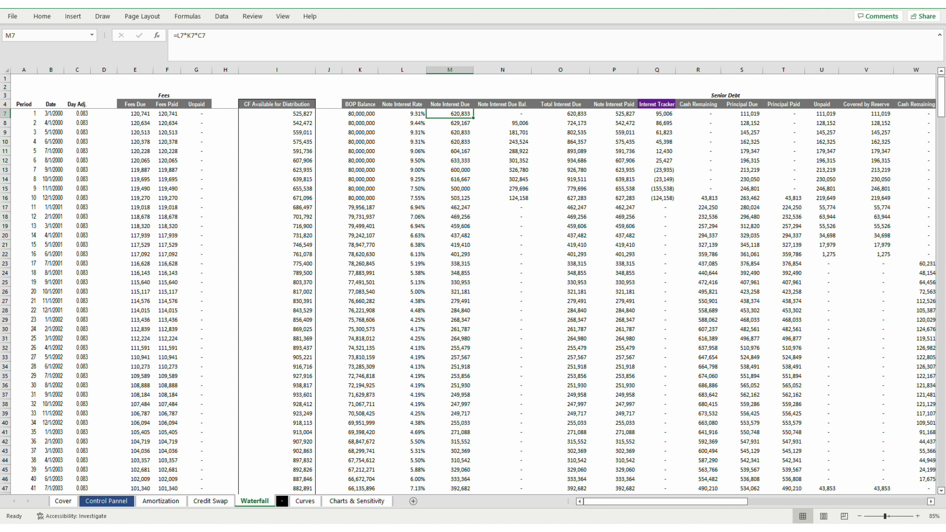
key(shift+Right)
key(shift+Right)
key(shift+Right)
key(shift+Right)
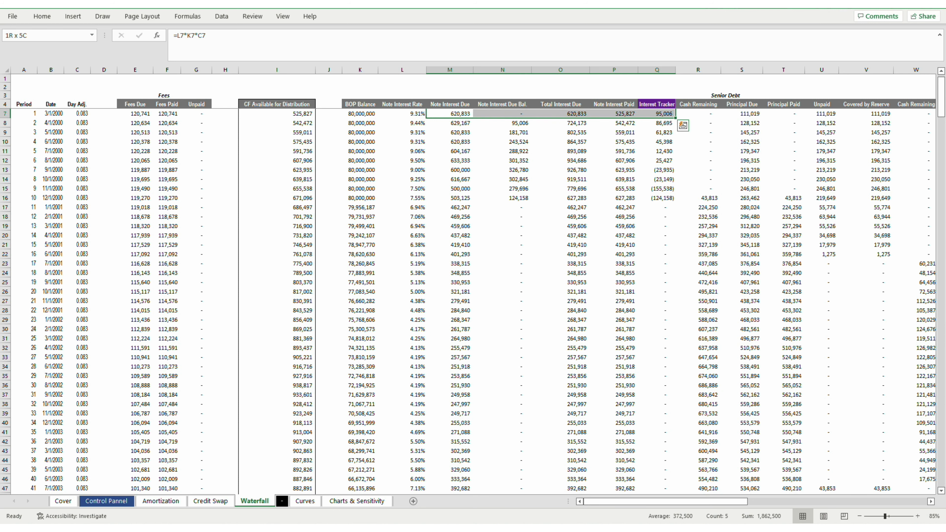
key(shift+Left)
key(shift+Left)
key(shift+Left)
key(shift+Left)
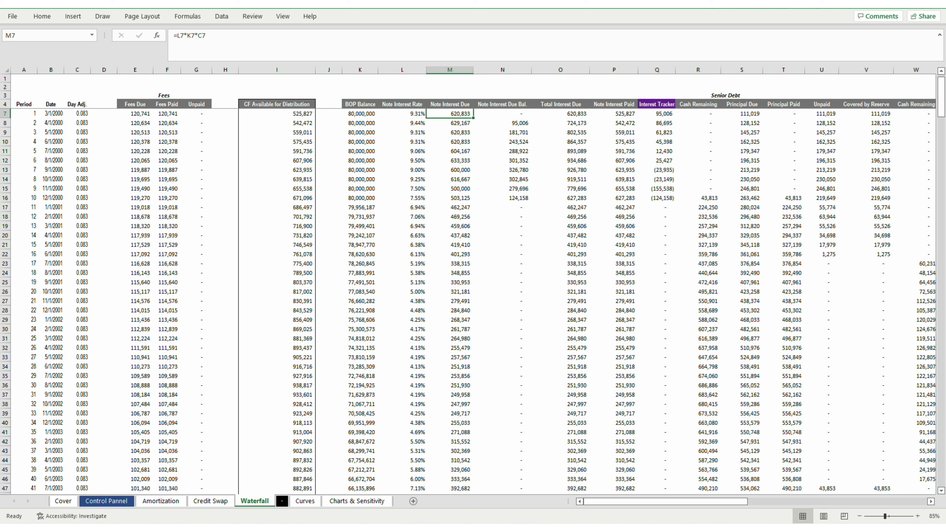
- Examine the period 1 Senior Debt interest formulas from Note Interest Due in M7 through Note Interest Paid in P7
key(F2)
key(Escape)
key(Right)
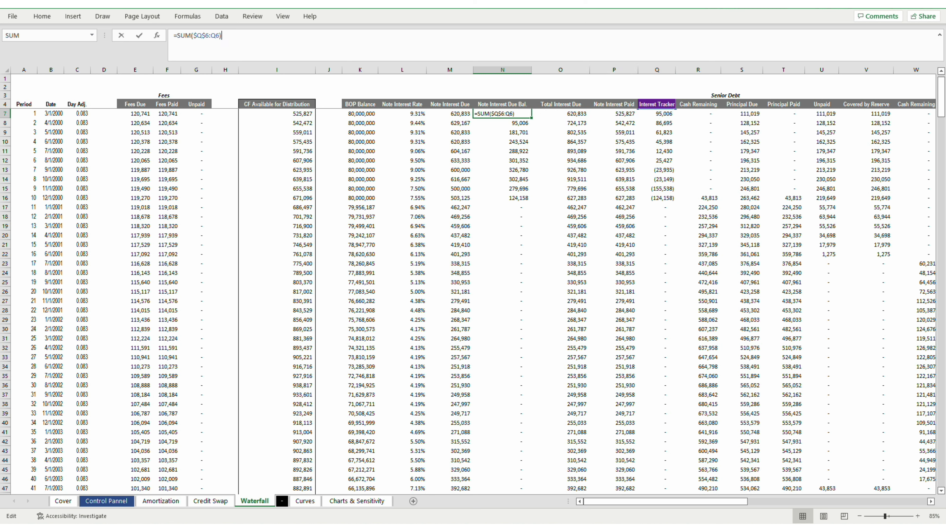
key(Right)
key(F2)
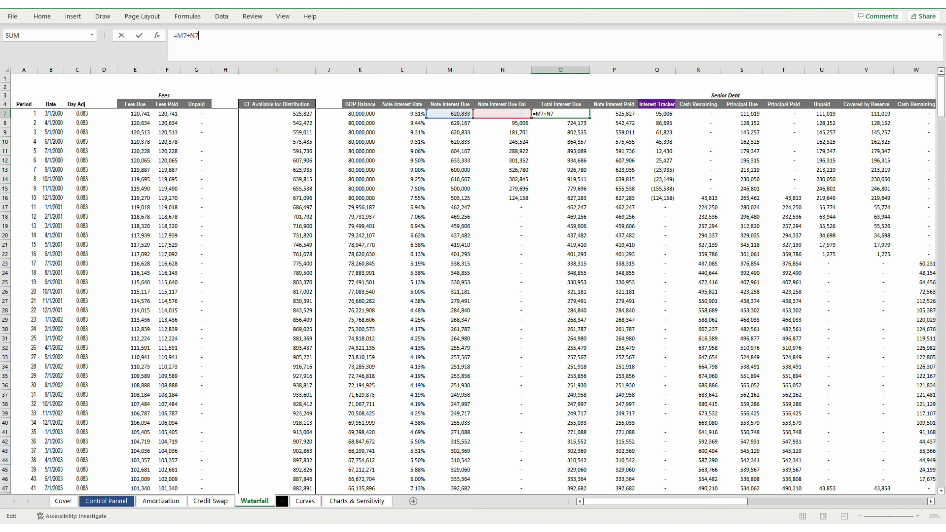
key(Escape)
key(Right)
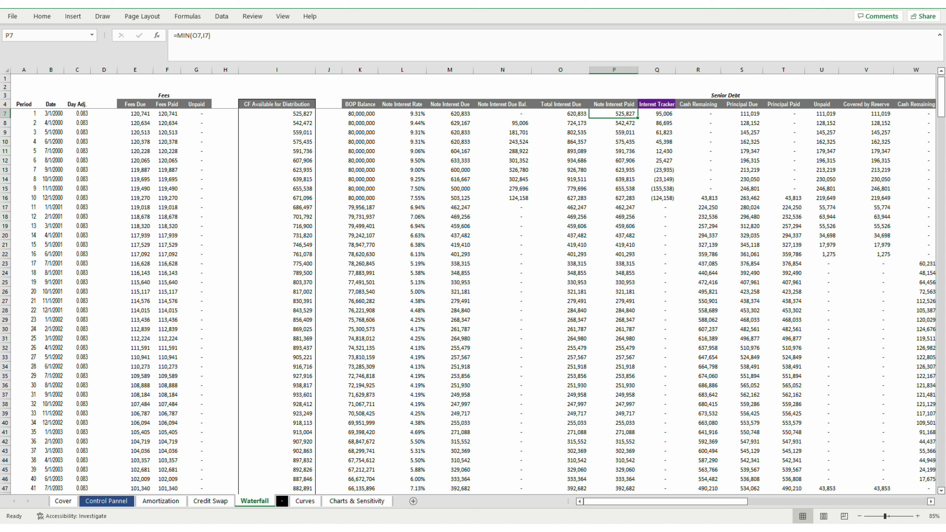
key(F2)
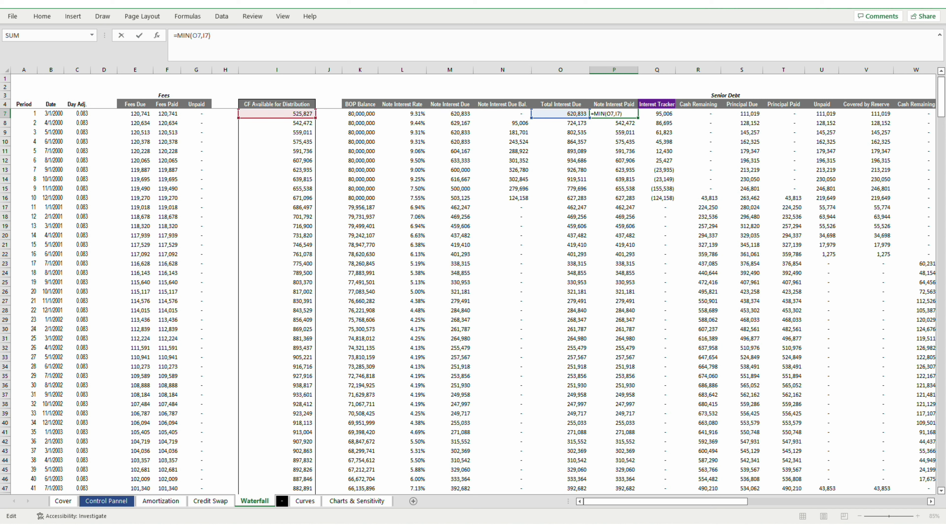
key(Escape)
- Examine the Senior Debt Interest Tracker column, starting at Q7 and checking the formulas in the first periods
key(Right)
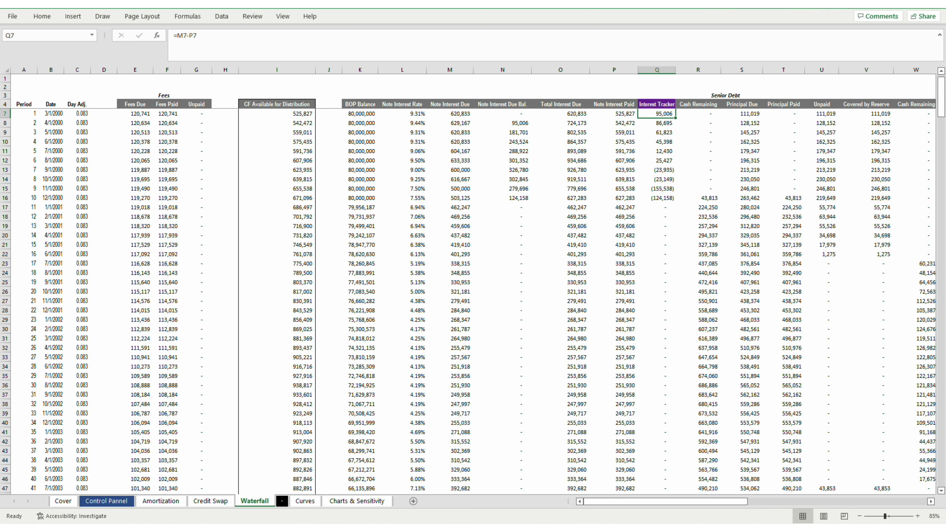
key(ctrl+shift+Down)
key(Up)
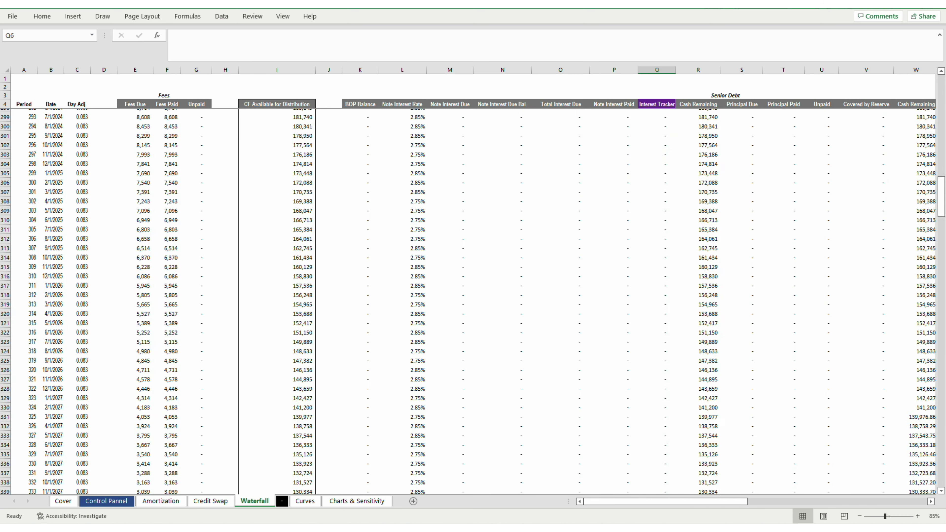
key(Down)
key(Down)
key(Down)
key(Down)
key(Down)
key(Down)
key(Down)
key(Down)
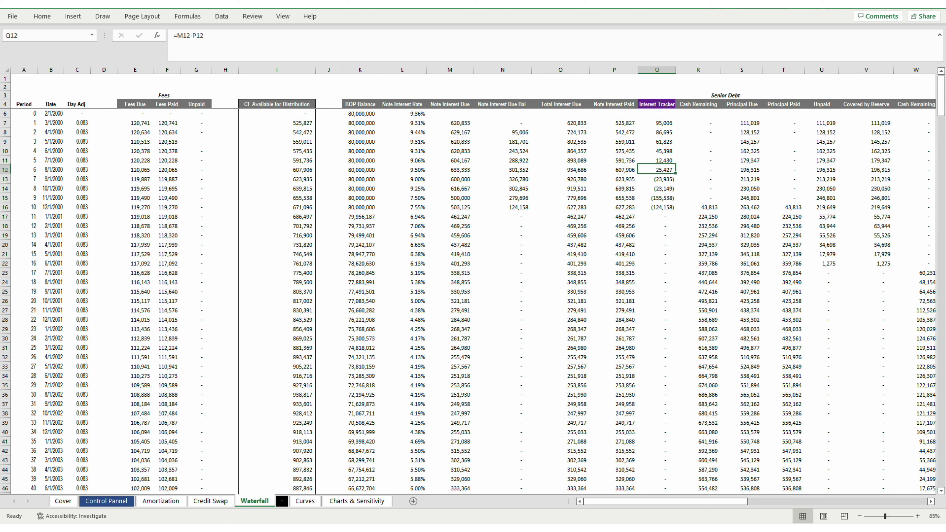
key(Up)
key(Up)
key(Up)
key(Up)
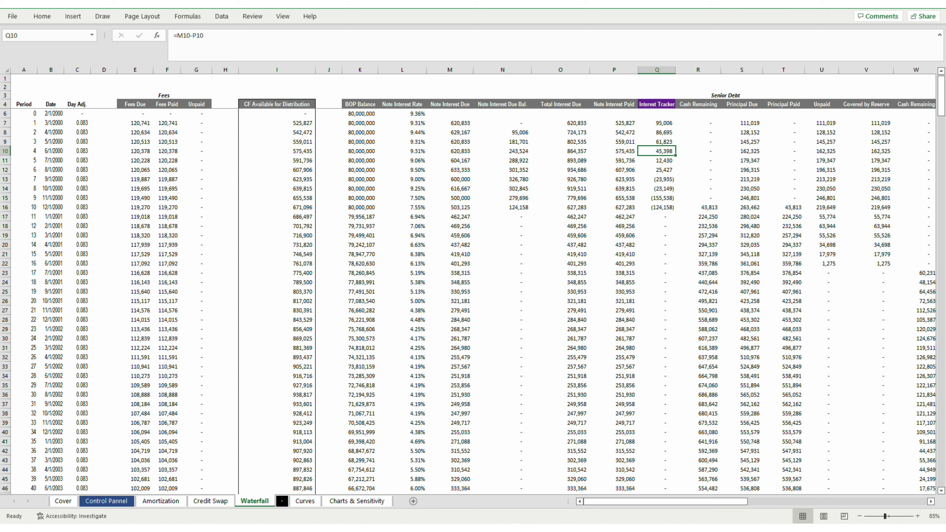
- Go down the Senior Debt Cash Remaining column and examine which cells the formula in R18 references
key(Right)
key(Up)
key(Up)
key(Up)
key(Down)
key(Down)
key(Down)
key(Down)
key(Down)
key(Down)
key(Down)
key(Down)
key(Down)
key(Down)
key(Down)
key(F2)
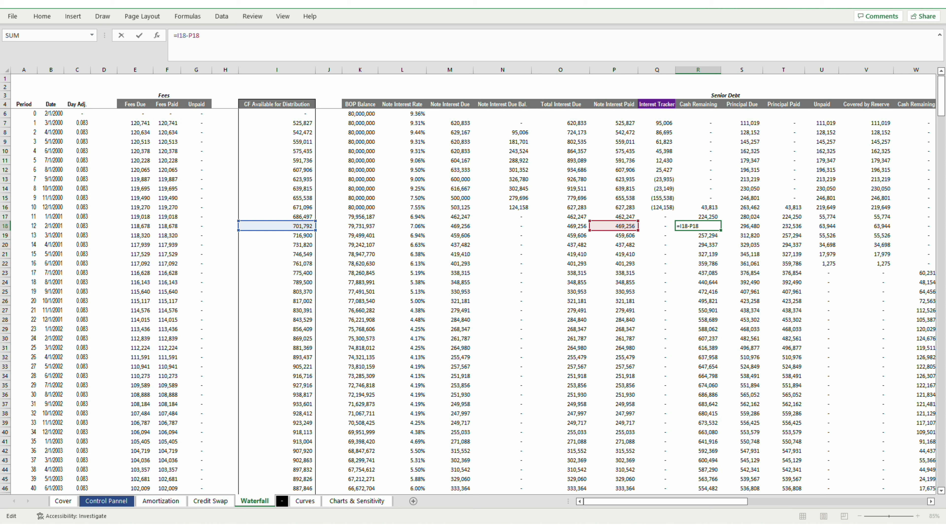
key(Escape)
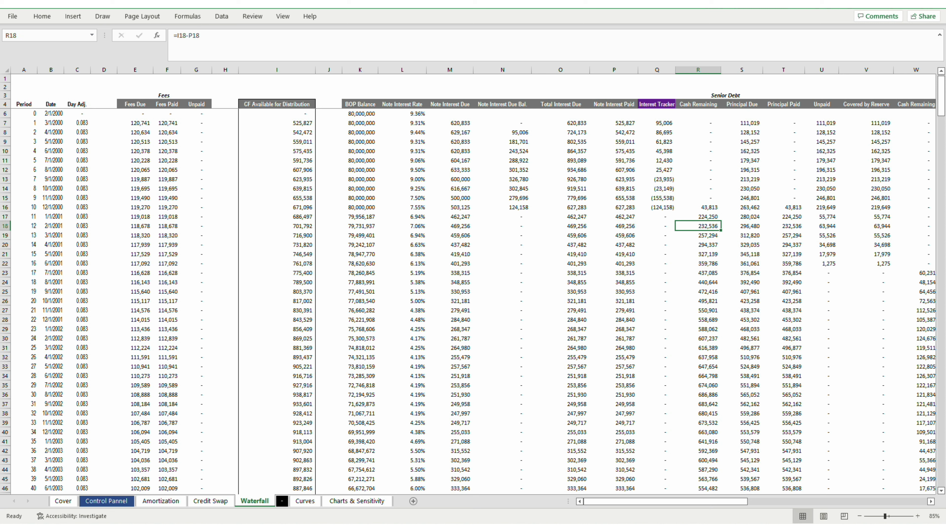
- Examine the period 12 Principal Due, Principal Paid and EOP Balance formulas in S18, T18 and Z18
key(Right)
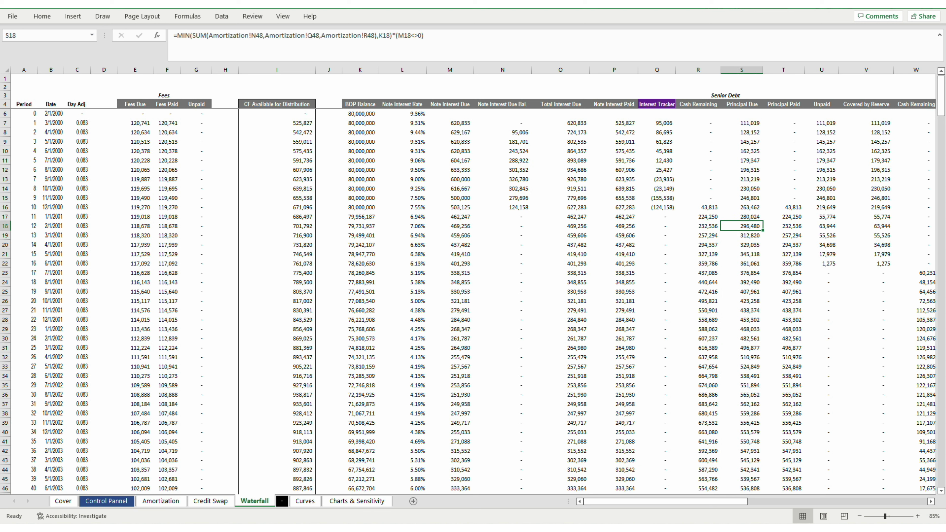
key(Right)
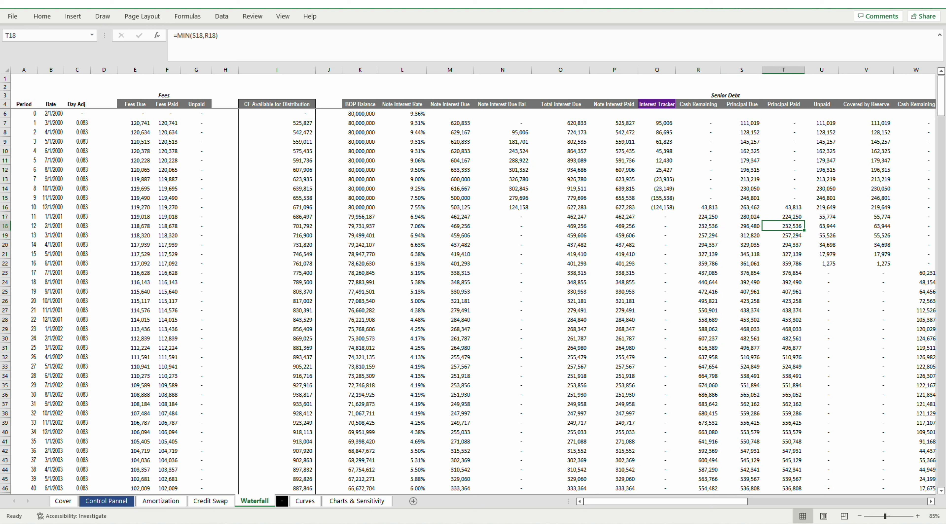
key(F2)
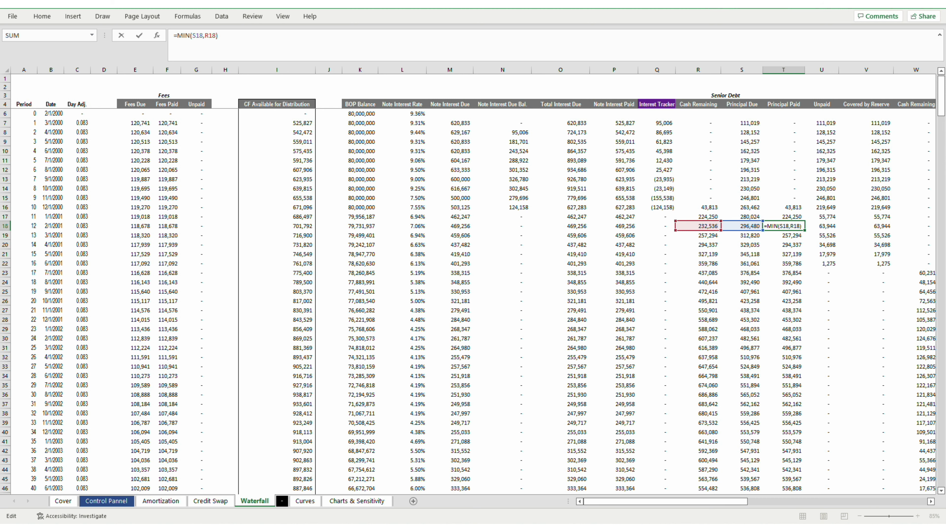
key(Right)
key(Right)
key(Right)
key(Right)
key(Right)
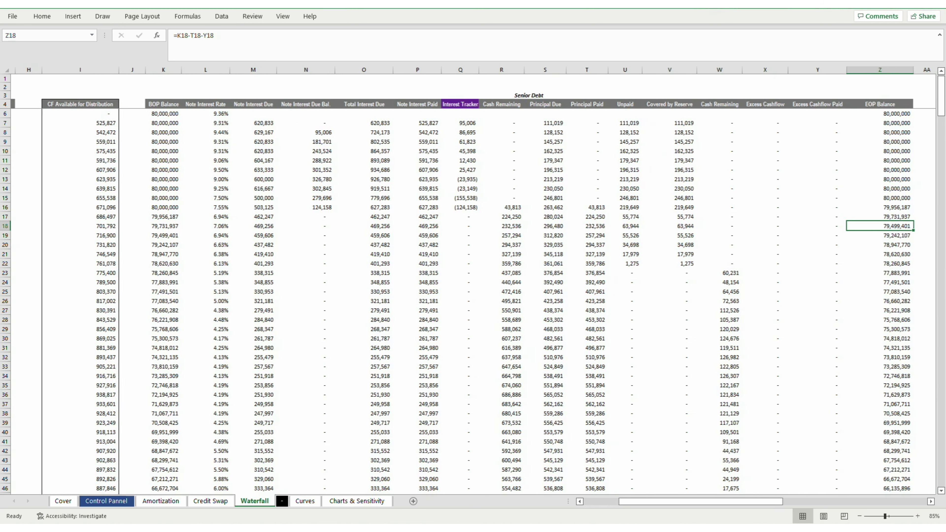
- Move across to the Reserve section and examine the Reserve EOP Bal. formula in AE19
key(Right)
key(Right)
key(Right)
key(Right)
key(Right)
key(Right)
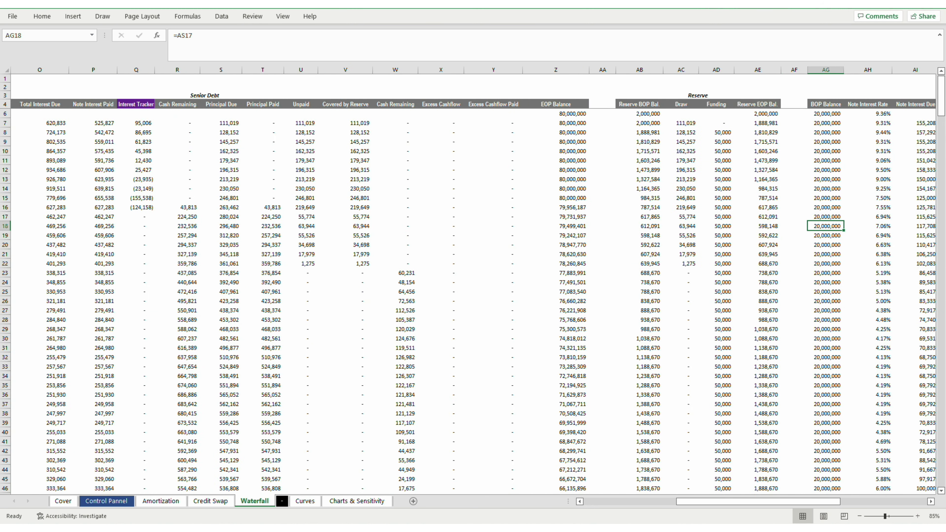
key(shift+Left)
key(shift+Left)
key(shift+Left)
key(Right)
key(Down)
key(Left)
key(Left)
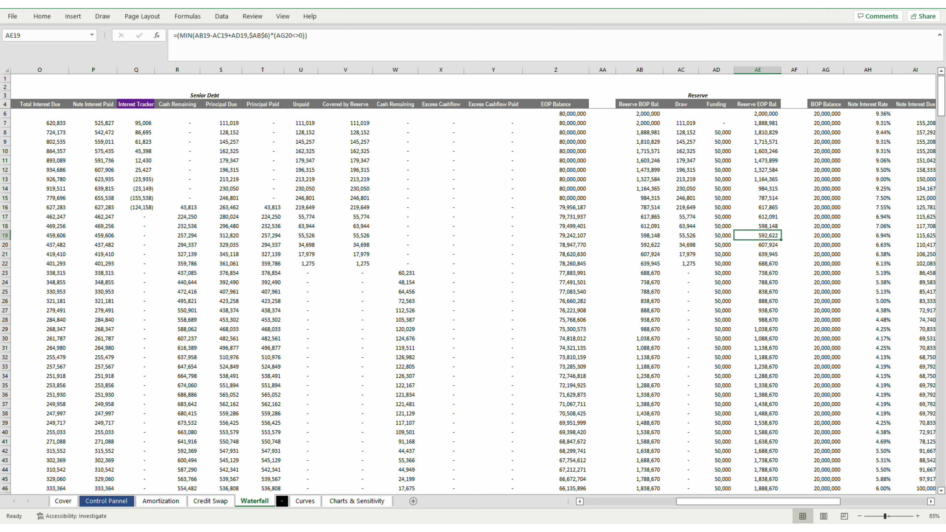
- Go down the Reserve columns and examine the Funding formula in AD24
key(Down)
key(Down)
key(Down)
key(F2)
key(Escape)
key(Down)
key(Down)
key(F2)
key(Escape)
key(Down)
key(Up)
key(Up)
key(Up)
key(Up)
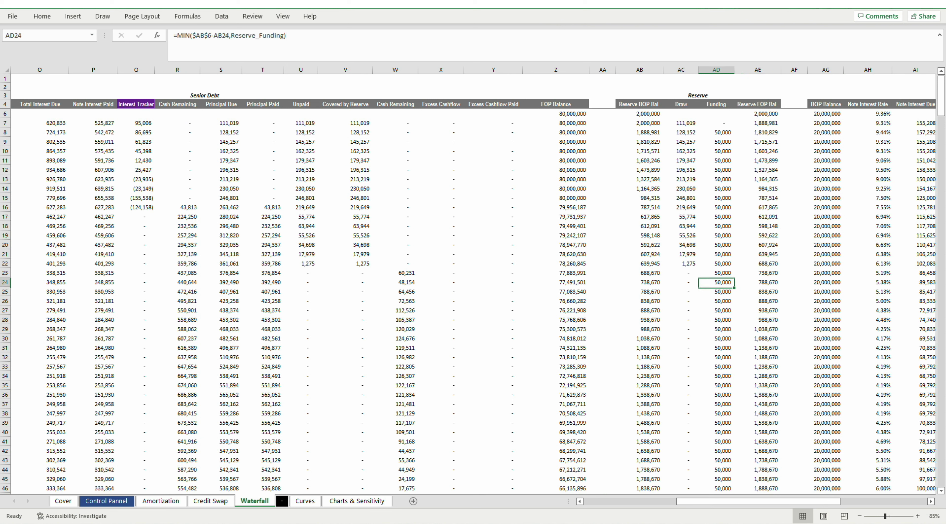
- Return to the Senior Debt section and examine the Cash Remaining after principal formula in W24
key(Left)
key(Left)
key(Left)
key(Left)
key(Left)
key(Left)
key(Left)
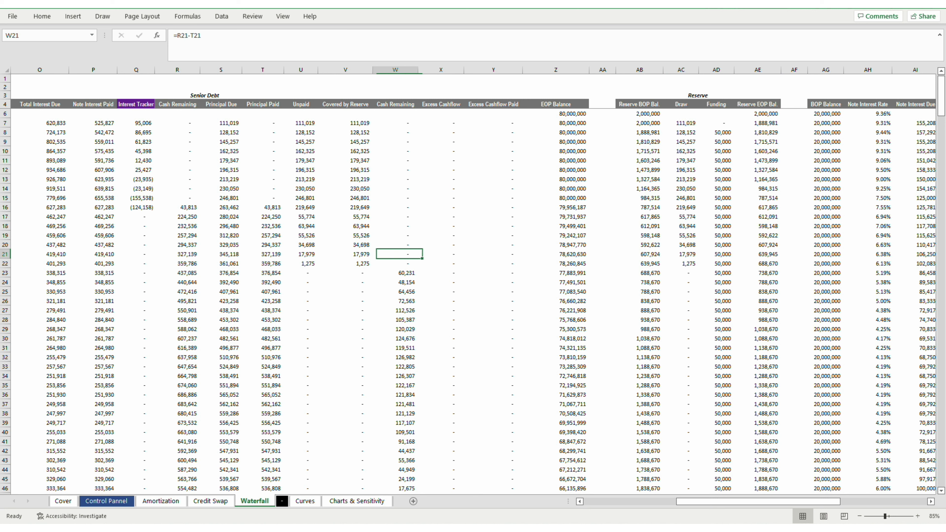
key(Down)
key(Down)
key(Down)
key(F2)
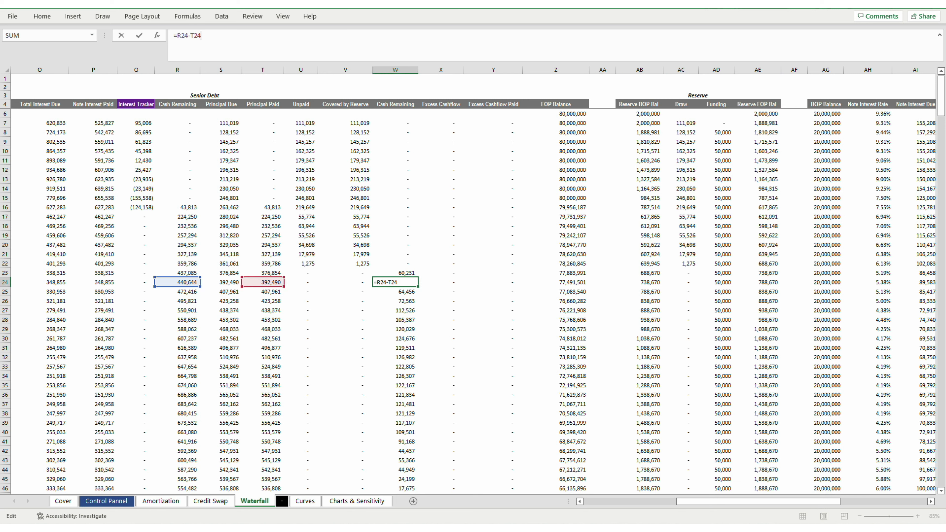
key(Escape)
- Go across row 24 through the Reserve columns to the Subordinate Debt Cash Remaining formula in AN24
key(Right)
key(Right)
key(Right)
key(Right)
key(Right)
key(Right)
key(Right)
key(Right)
key(Right)
key(Right)
key(Right)
key(Right)
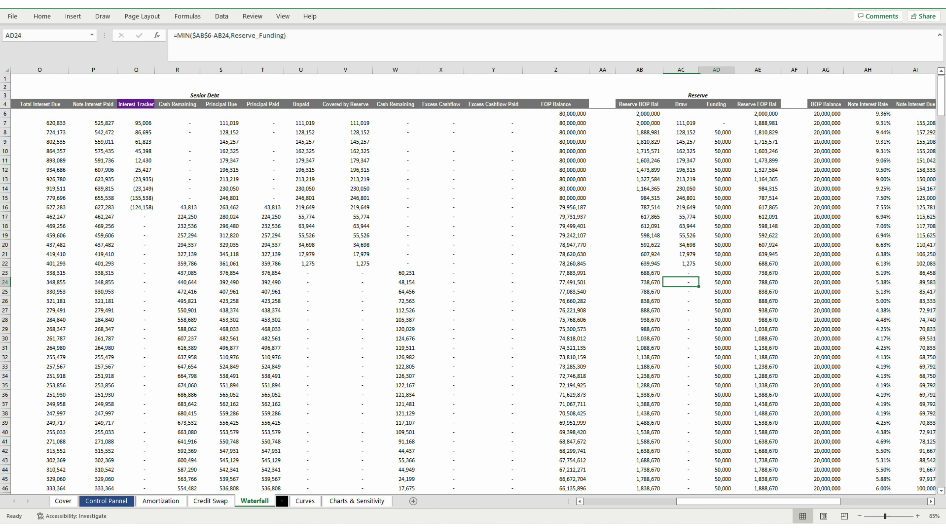
key(Right)
key(Right)
key(Right)
key(Right)
key(Right)
key(Left)
key(Left)
key(Left)
key(Left)
key(Left)
key(Left)
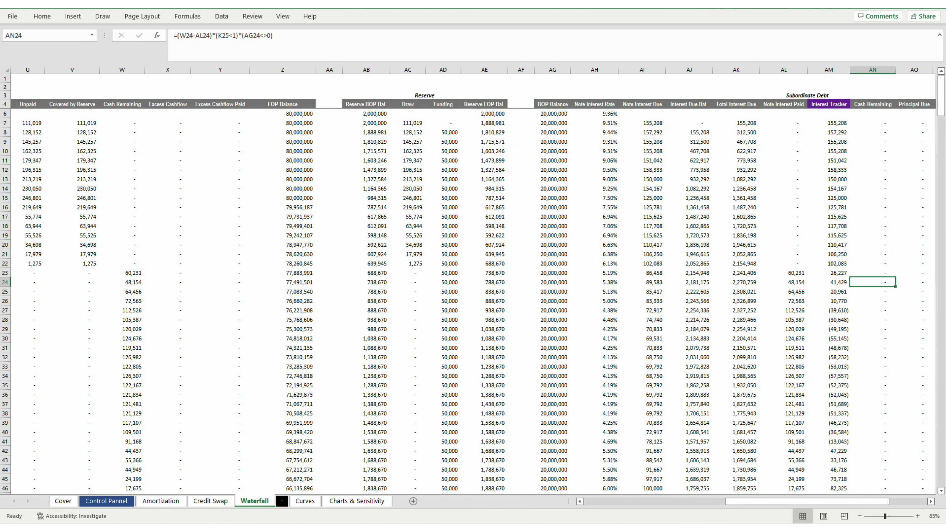
- Examine the period 2 Subordinate Debt formulas for Note Interest Due, Interest Due Bal. and Note Interest Paid in AI8, AJ8 and AL8
key(Up)
key(Up)
key(Up)
key(Up)
key(Up)
key(Up)
key(Up)
key(Up)
key(Up)
key(Up)
key(Up)
key(Up)
key(Up)
key(Up)
key(Up)
key(Up)
key(Right)
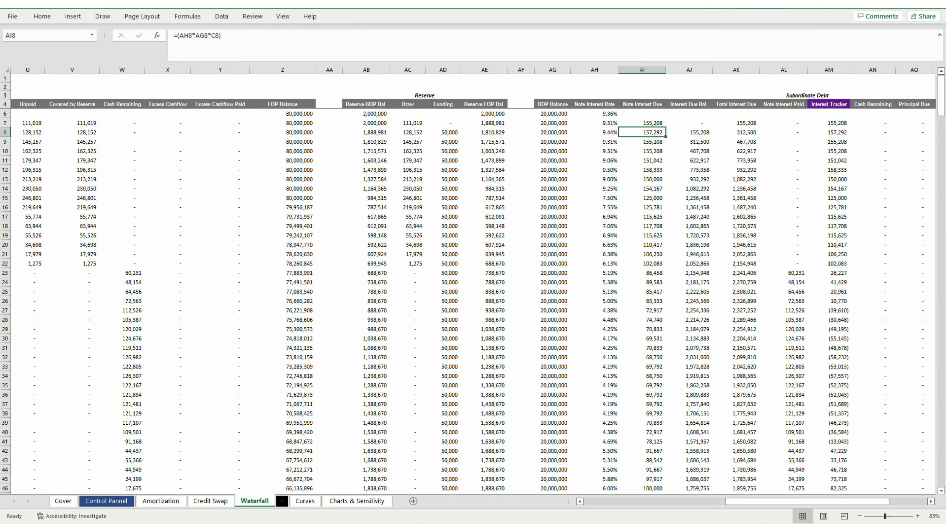
key(F2)
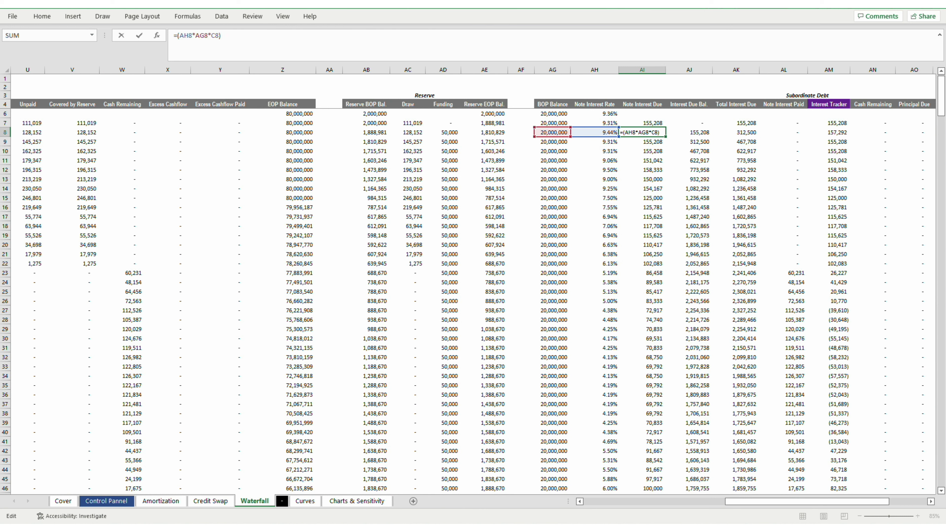
key(Escape)
key(Right)
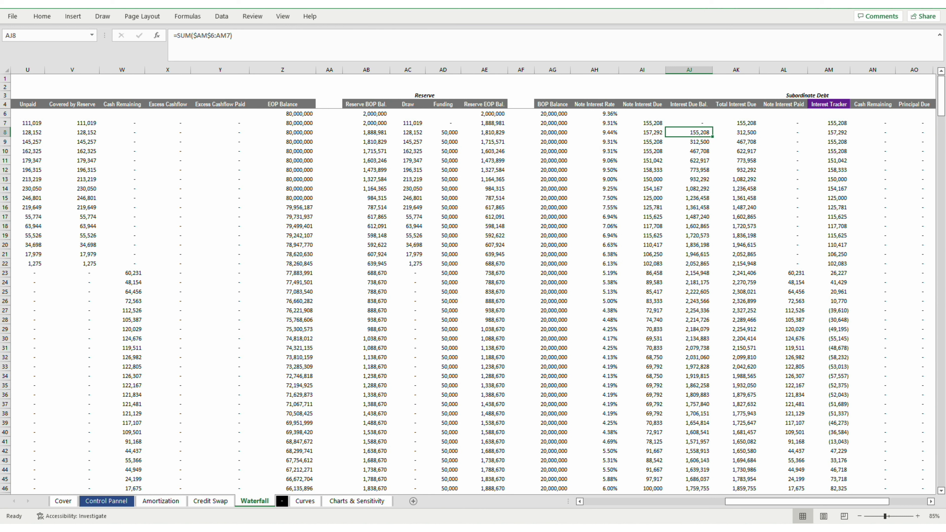
key(Right)
key(Right)
text(=MIN(W8,AK8))
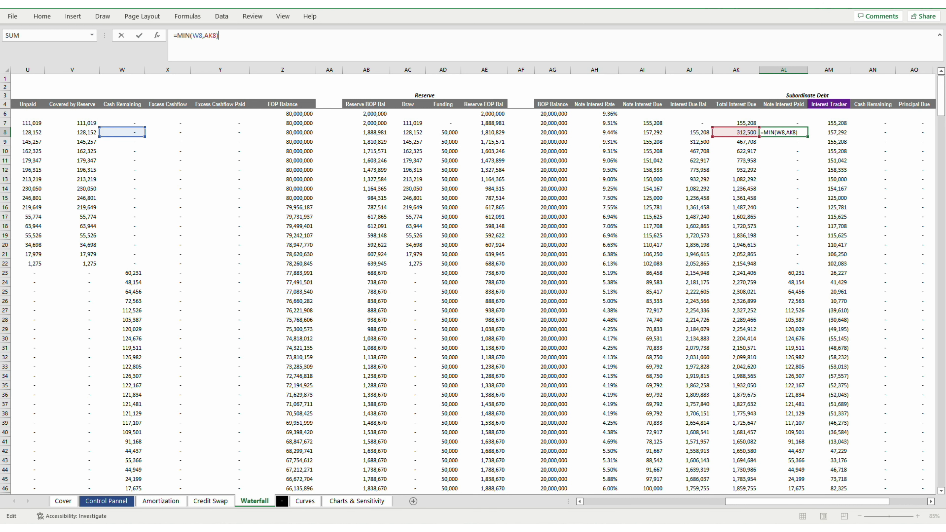
- Examine which cells the period 2 Subordinate Debt Principal Paid formula in AP8 references
key(Tab)
key(Right)
key(Right)
key(Right)
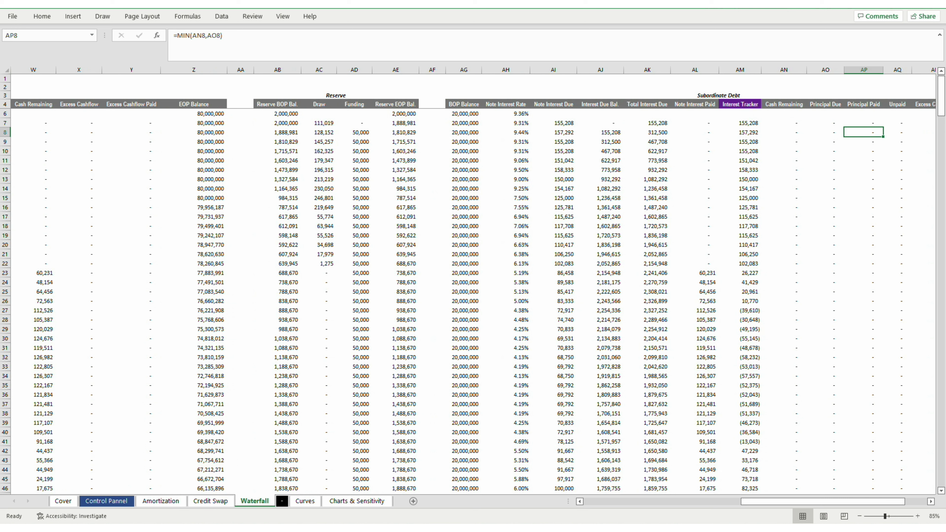
key(F2)
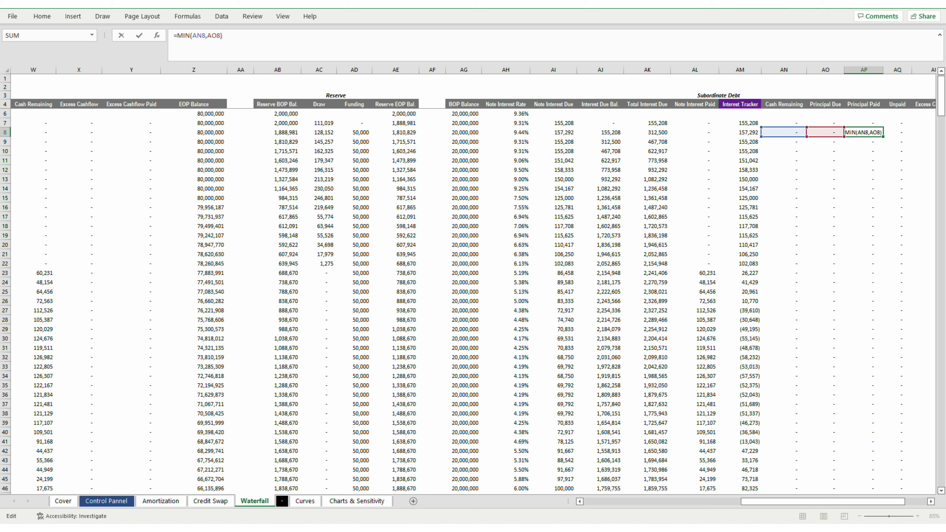
key(Escape)
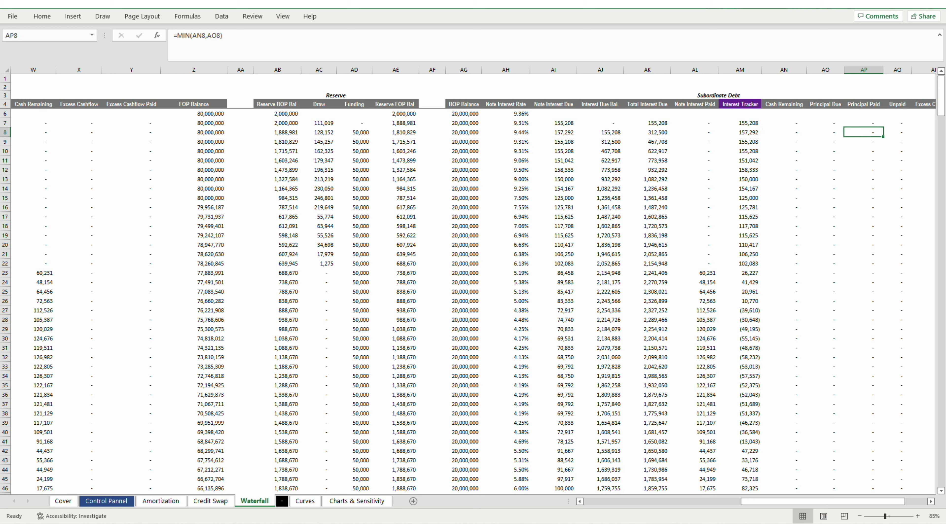
- Go back to the Senior Debt section and examine the Excess Cashflow Paid and Excess Cashflow formulas in Y8 and X8
key(Left)
key(Left)
key(Left)
key(Left)
key(Left)
key(Left)
key(Left)
key(Left)
key(Left)
key(Left)
key(Left)
key(Left)
key(Left)
key(Left)
key(Left)
key(Left)
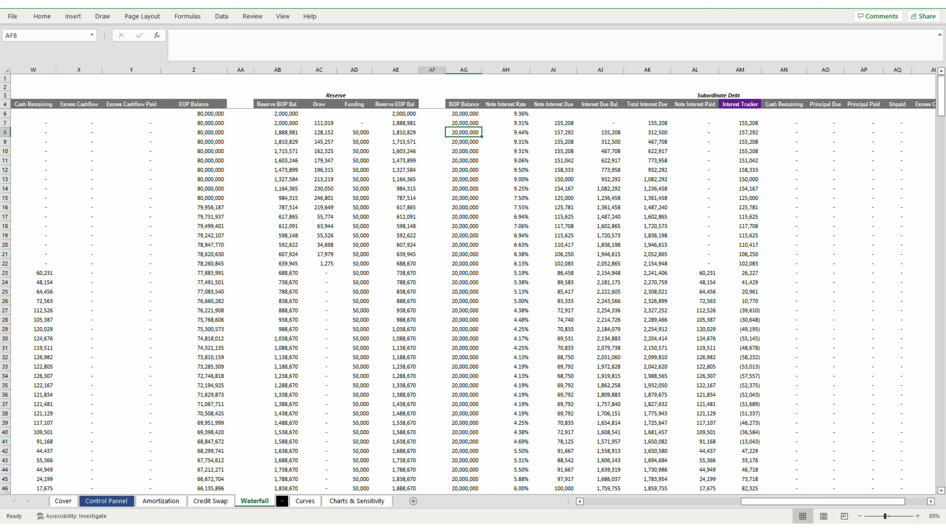
key(Left)
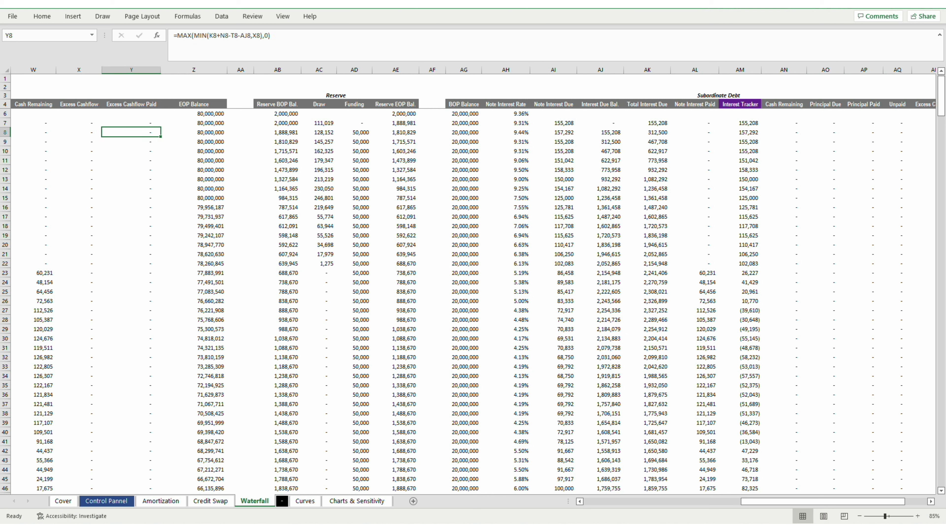
key(Left)
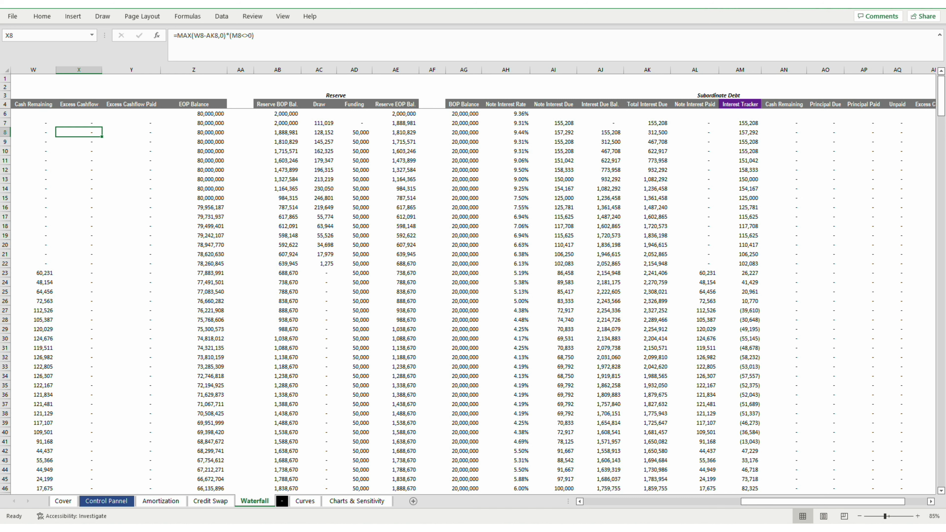
- Set the WA Fixed Rate to 7% on the Control Pannel sheet, and bring up the Amortization sheet
key(ctrl+Page_Up)
key(ctrl+Page_Up)
key(ctrl+Page_Up)
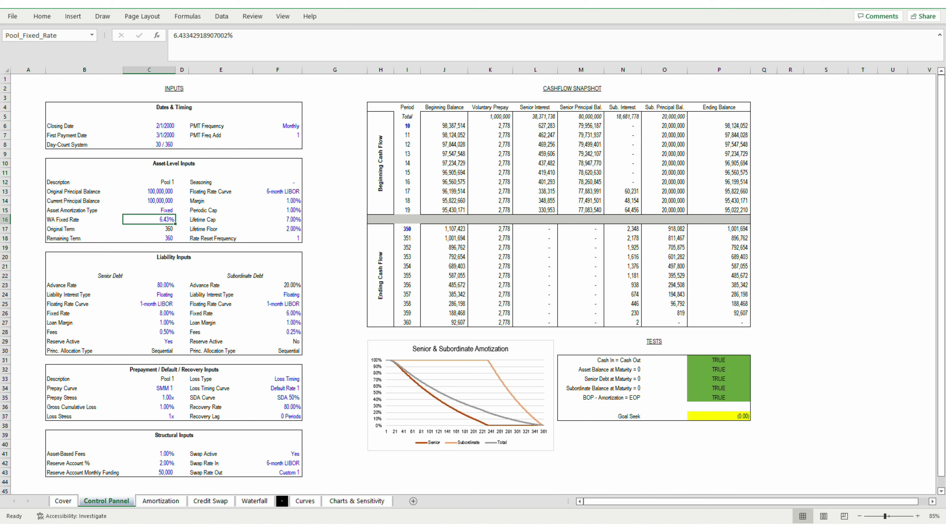
text(7)
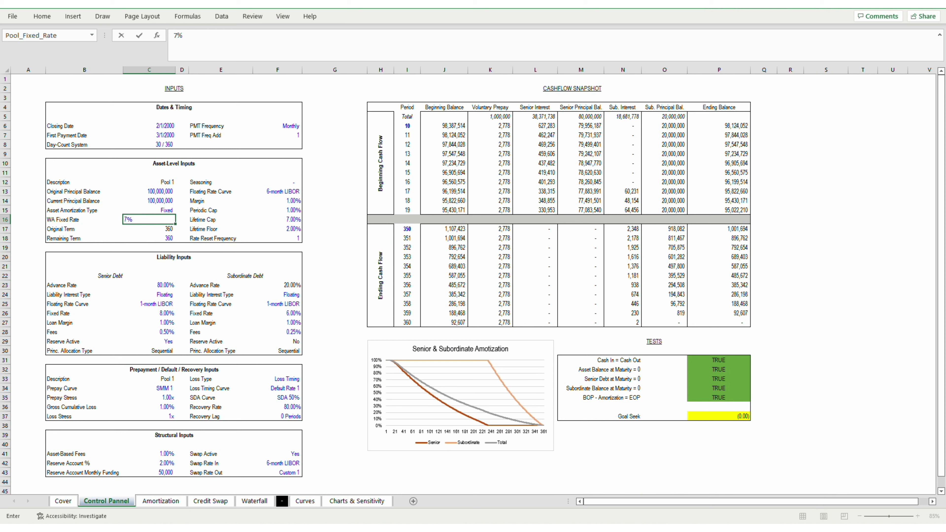
key(Return)
key(Up)
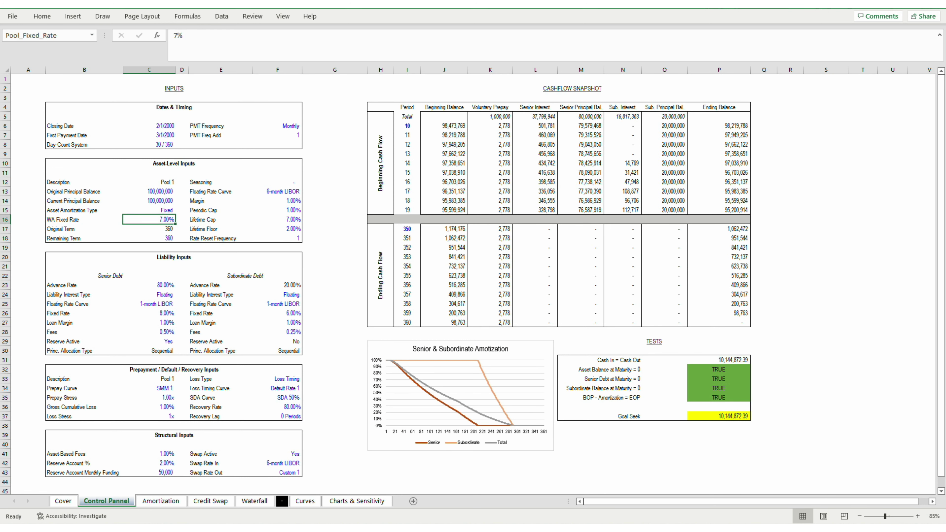
key(ctrl+Page_Down)
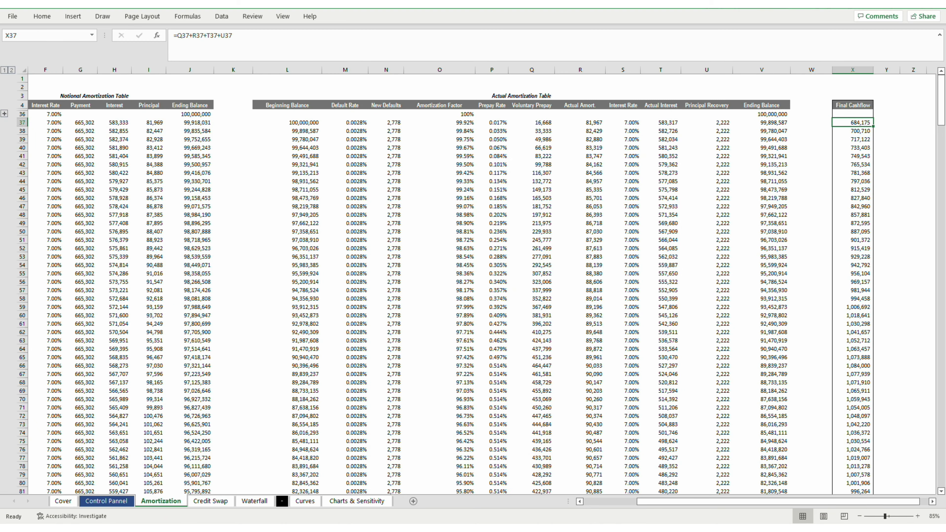
- Bring up the Waterfall sheet and examine the Senior Debt Excess Cashflow formula in X76
key(ctrl+Page_Down)
key(ctrl+Page_Down)
key(Down)
key(Down)
key(Down)
key(Down)
key(Down)
key(Down)
key(Down)
key(Down)
key(Down)
key(Down)
key(Down)
key(Down)
key(Down)
key(Down)
key(Down)
key(Down)
key(Down)
key(Down)
key(Down)
key(Down)
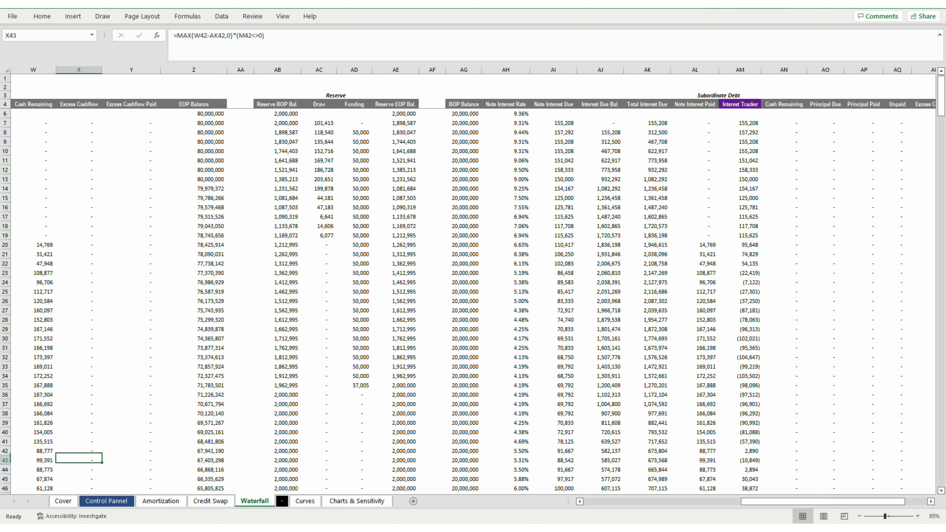
key(Down)
key(Down)
key(Down)
key(Down)
key(Down)
key(Down)
key(Down)
key(Down)
key(Down)
key(Down)
key(Down)
key(Down)
key(Down)
key(Down)
key(Down)
key(Down)
key(Down)
key(Down)
key(Down)
key(Down)
key(F2)
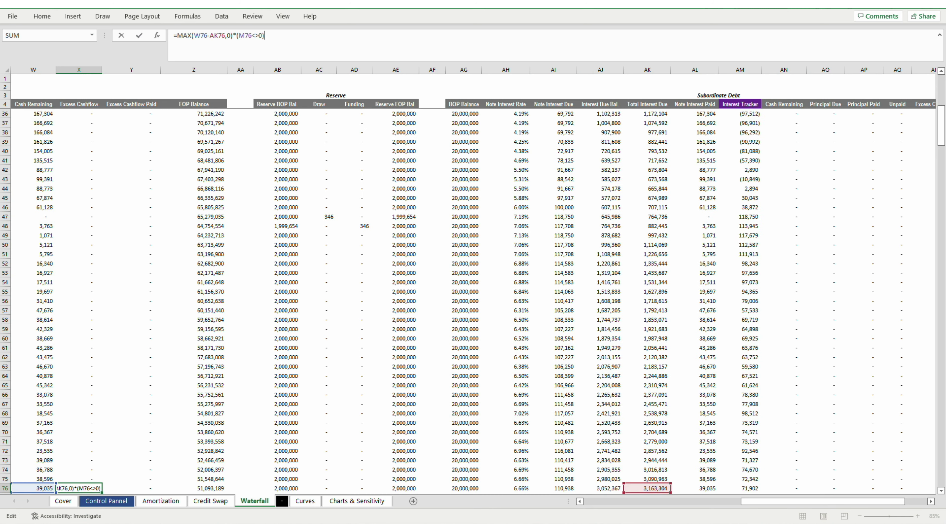
- Look further down the Senior Debt Excess Cashflow column past row 139, and return to the period 2 row at X8
key(Return)
key(Down)
key(Down)
key(Down)
key(Down)
key(Down)
key(Down)
key(Down)
key(Down)
key(Down)
key(Down)
key(Down)
key(Down)
key(Down)
key(Down)
key(Down)
key(Down)
key(Down)
key(Down)
key(Down)
key(Down)
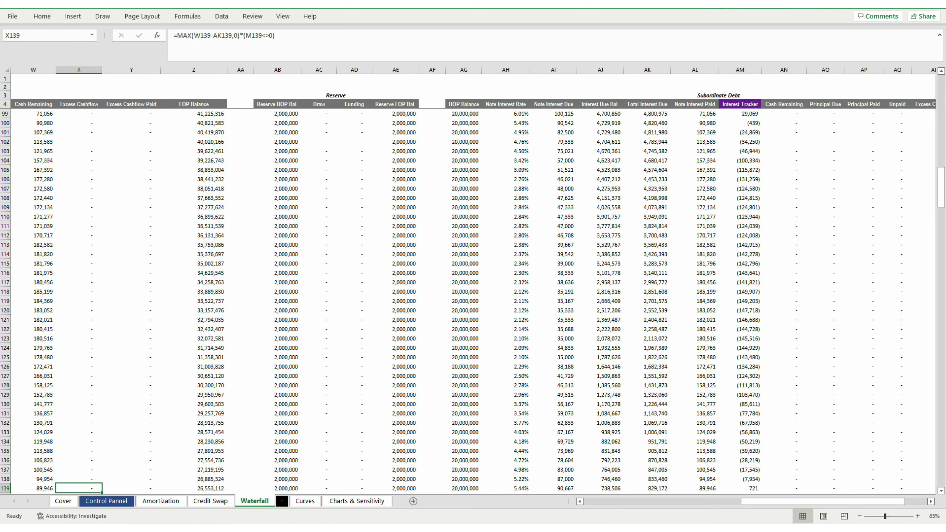
key(ctrl+Down)
key(ctrl+Up)
key(Down)
key(Down)
key(Down)
key(Down)
key(Down)
key(Down)
key(Down)
key(Down)
key(Down)
key(Down)
key(Down)
key(Down)
key(Down)
key(Down)
key(Down)
key(Down)
key(Down)
key(Down)
key(Down)
key(Down)
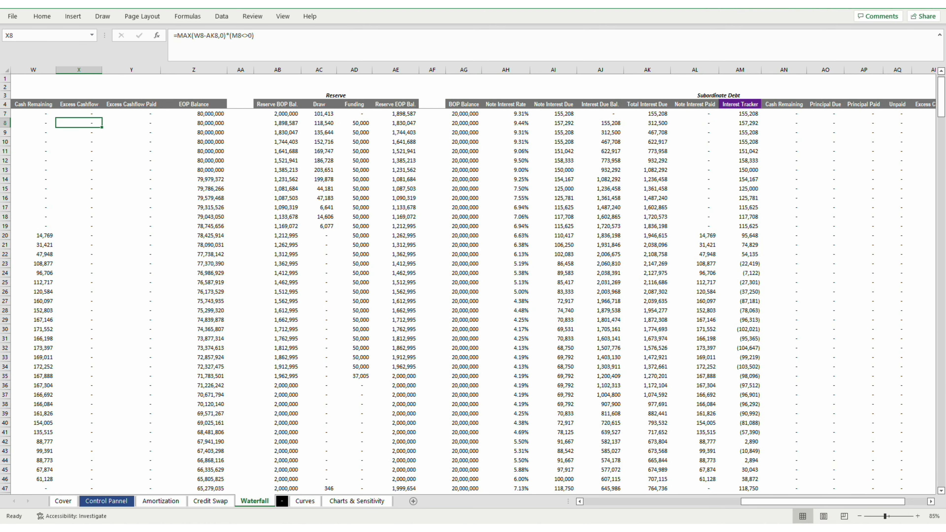
- Find the first row where the Senior Debt Excess Cashflow is above zero and examine its formula in X169
key(Down)
key(Down)
key(Down)
key(Down)
key(Down)
key(Down)
key(Down)
key(Down)
key(Down)
key(Down)
key(Down)
key(Down)
key(Down)
key(Down)
key(Down)
key(Down)
key(Down)
key(Down)
key(Down)
key(Down)
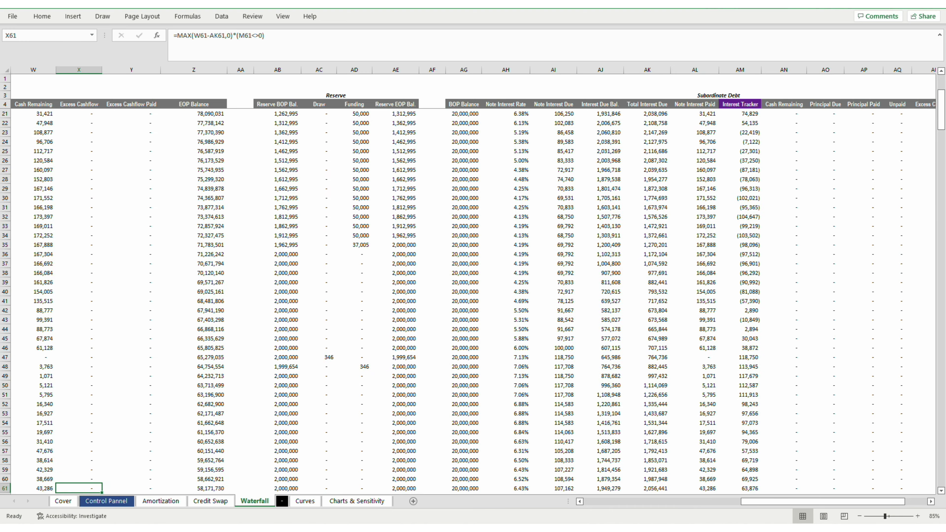
key(Down)
key(Down)
key(Down)
key(Down)
key(Down)
key(Down)
key(Down)
key(Down)
key(Down)
key(Down)
key(Down)
key(Down)
key(Down)
key(Down)
key(Down)
key(Down)
key(Down)
key(Down)
key(Down)
key(Down)
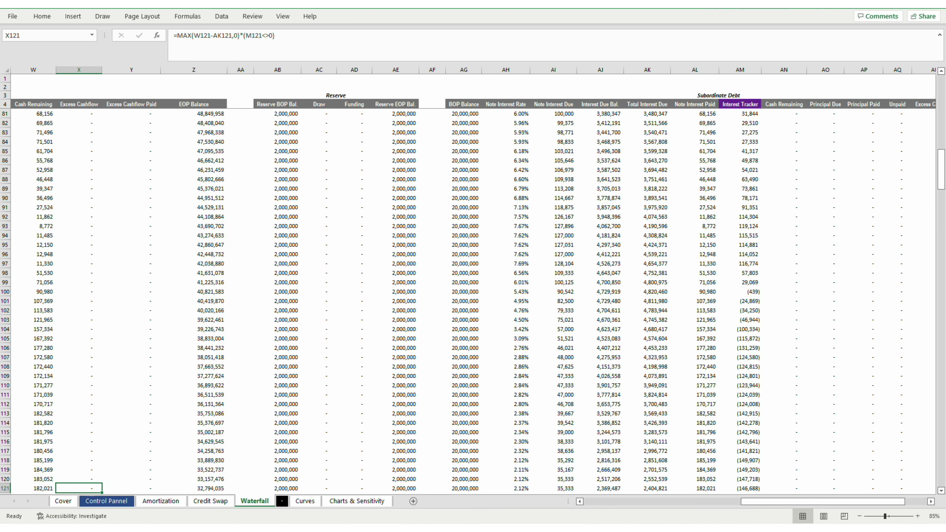
key(Down)
key(Down)
key(Down)
key(Down)
key(Down)
key(Down)
key(Down)
key(Down)
key(Down)
key(Down)
key(Down)
key(Down)
key(Down)
key(Down)
key(Down)
key(Down)
key(Down)
key(Down)
key(Down)
key(Down)
key(Up)
key(Up)
key(Up)
key(Up)
key(Up)
key(Up)
key(Up)
key(Up)
key(Up)
key(Up)
key(Up)
key(F2)
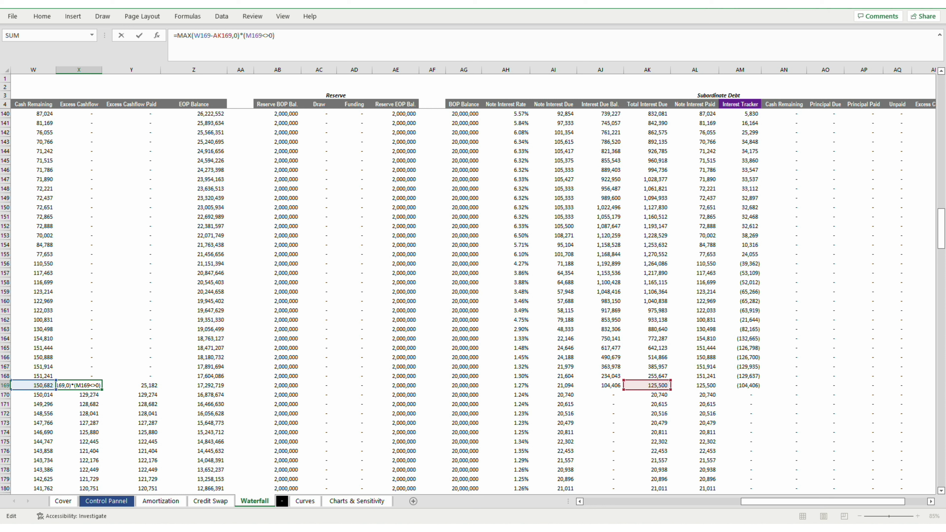
- Examine which cells the Senior Debt Excess Cashflow formula in X172 references
key(Return)
key(Down)
key(Down)
key(F2)
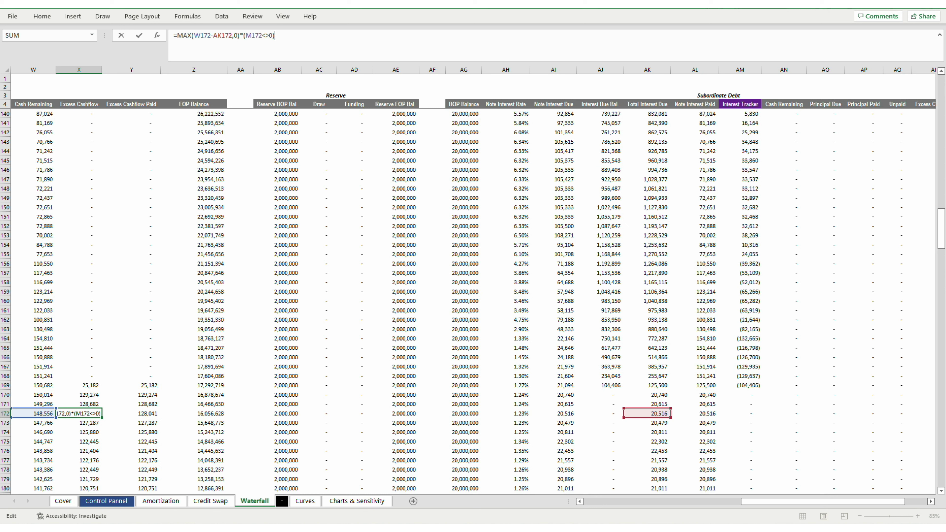
key(Escape)
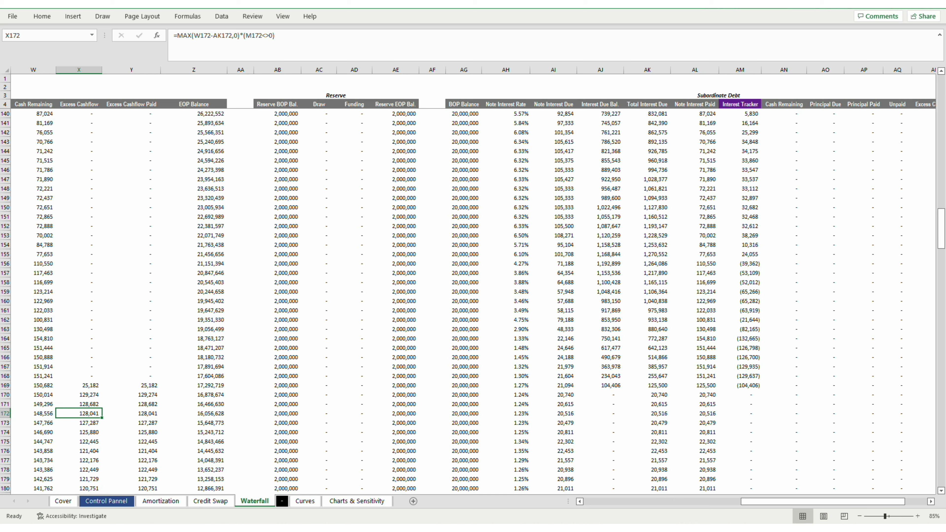
- Follow the Excess Cashflow column down to where the senior balance is paid off and examine the formula in X217
key(Down)
key(Down)
key(Down)
key(Down)
key(Down)
key(Down)
key(Down)
key(Down)
key(Down)
key(Down)
key(Down)
key(Down)
key(Down)
key(Down)
key(Down)
key(Down)
key(Down)
key(Down)
key(Down)
key(Down)
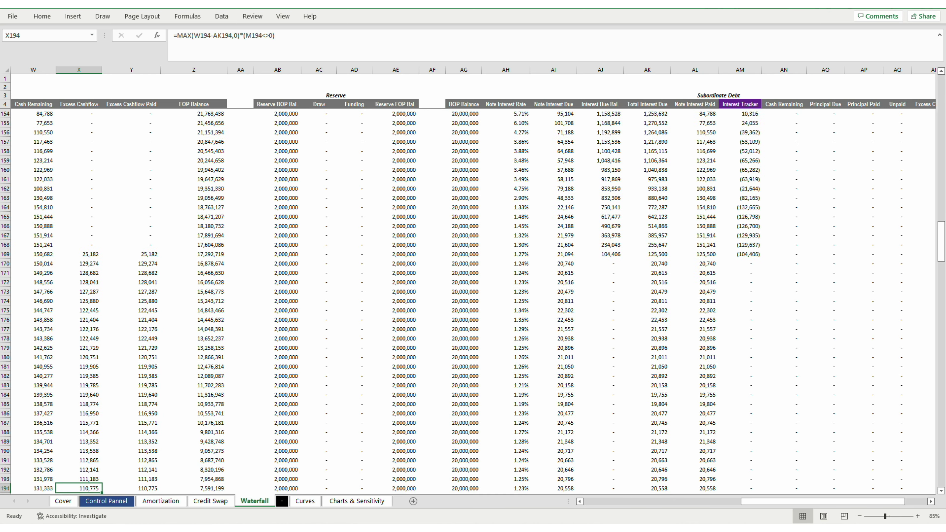
key(Down)
key(Down)
key(Down)
key(Down)
key(Down)
key(Down)
key(Down)
key(Down)
key(Down)
key(Down)
key(Down)
key(Down)
key(Down)
key(Down)
key(Down)
key(Down)
key(Down)
key(Down)
key(Down)
key(Down)
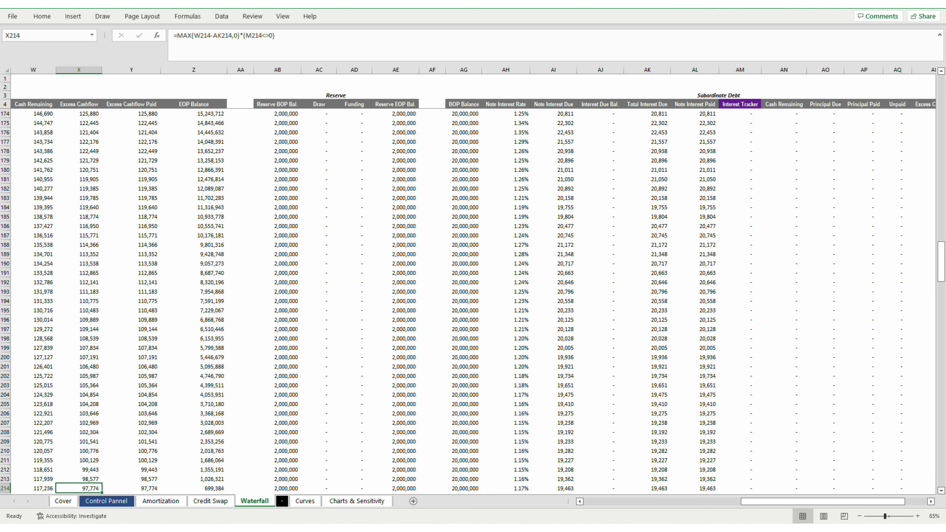
key(Up)
key(Up)
key(F2)
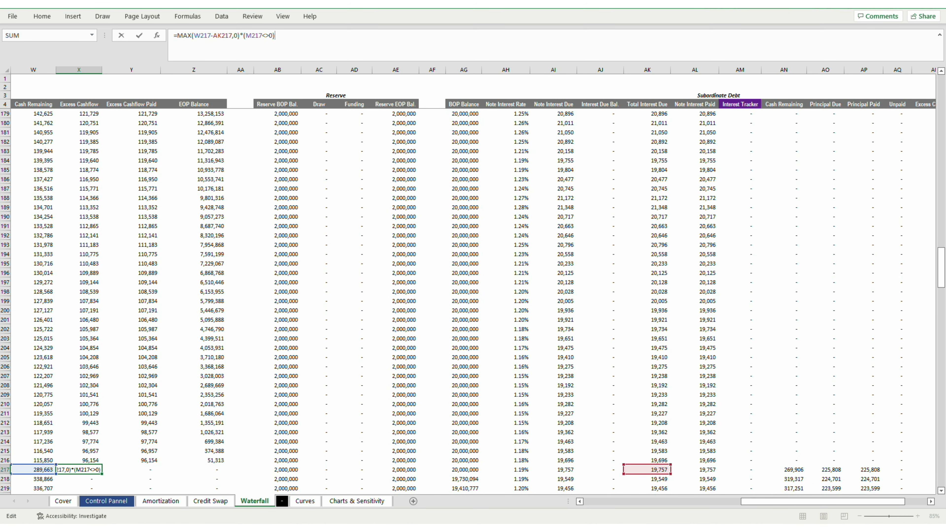
key(Escape)
- Go across row 217 to the Subordinate Debt section and examine the Excess Cashflow formula in AR217
key(Right)
key(Right)
key(Right)
key(Right)
key(Right)
key(Right)
key(Right)
key(Right)
key(Right)
key(Right)
key(Right)
key(Right)
key(Right)
key(Right)
key(Right)
key(Right)
key(Right)
key(Right)
key(Right)
key(Right)
key(Left)
key(Left)
key(Left)
key(Left)
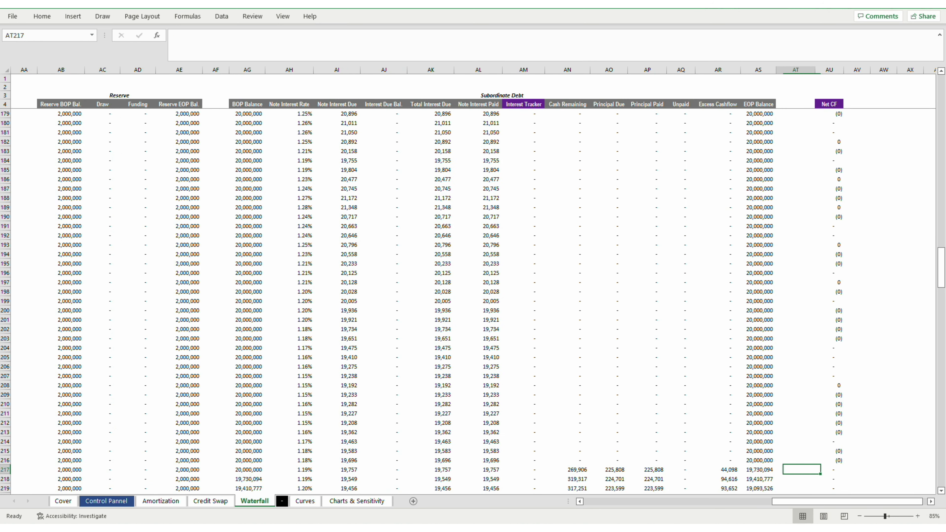
key(F2)
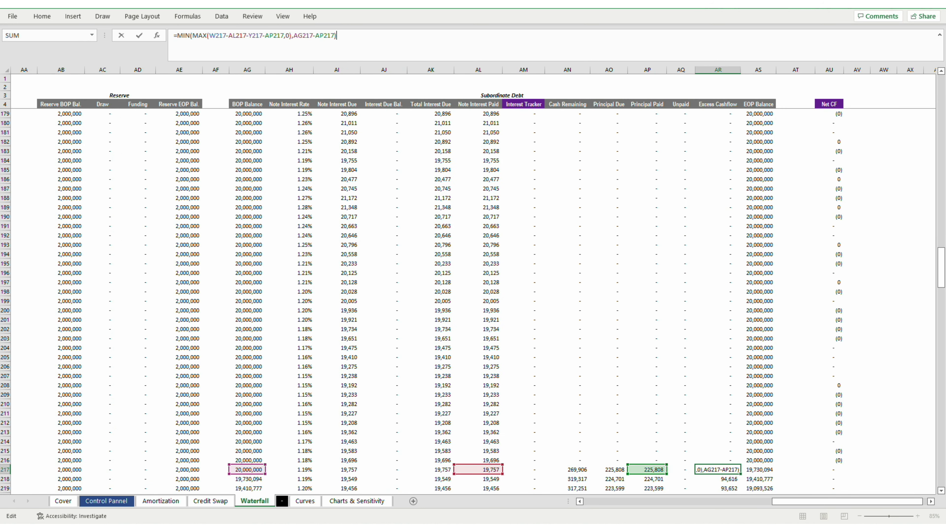
key(Escape)
- Check the Subordinate Debt interest cells in row 217, and re-examine the references of the Excess Cashflow formula in AR217
key(Left)
key(Left)
key(Left)
key(Left)
key(Left)
key(Left)
key(Left)
key(Left)
key(Left)
key(Left)
key(Left)
key(Left)
key(Left)
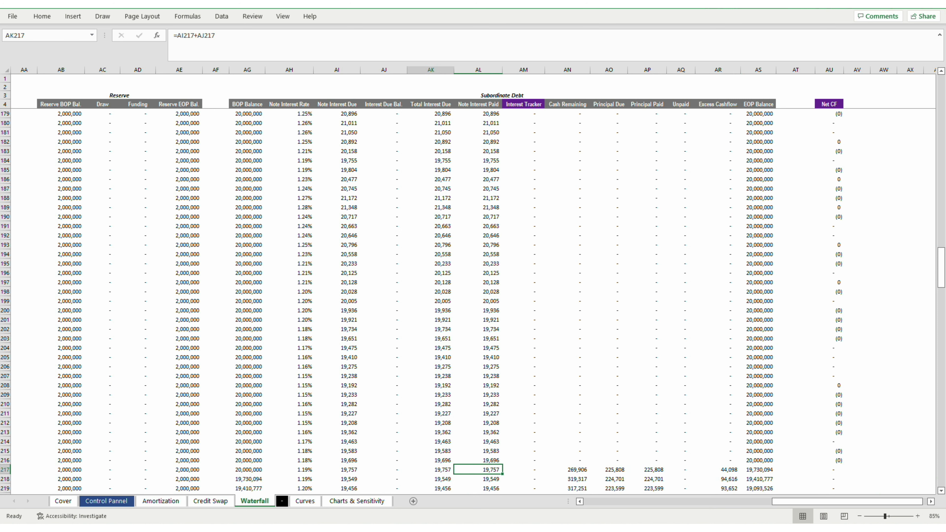
key(Right)
key(Right)
key(Right)
key(Right)
key(Right)
key(Right)
key(Right)
key(Right)
key(Right)
key(Right)
key(Right)
key(Right)
key(Right)
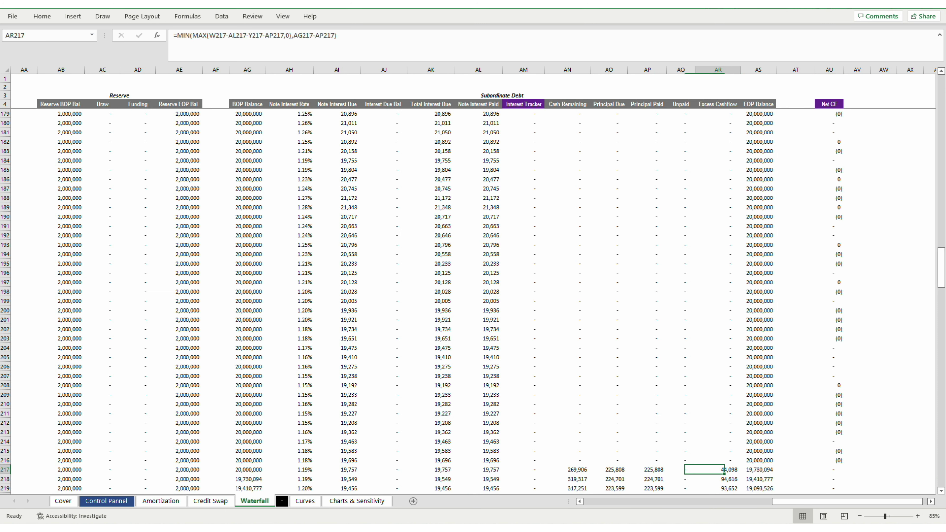
key(F2)
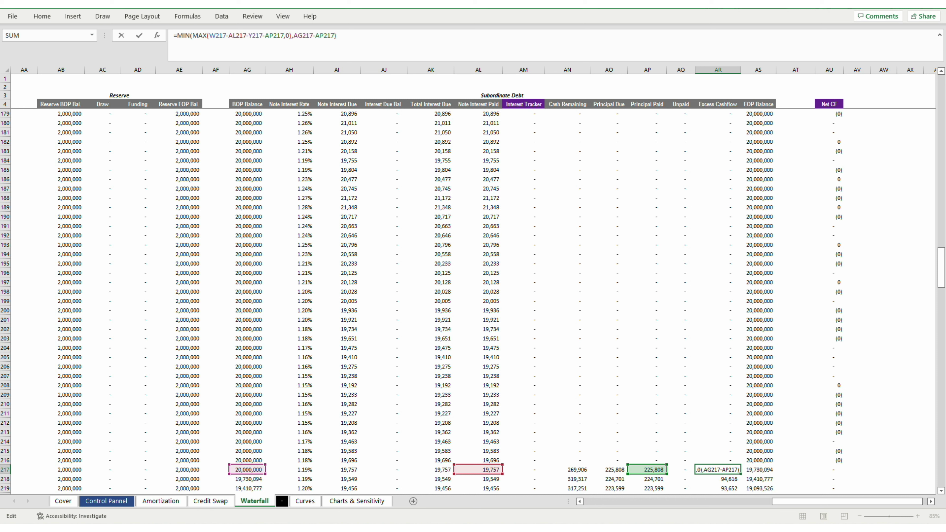
key(ctrl+Return)
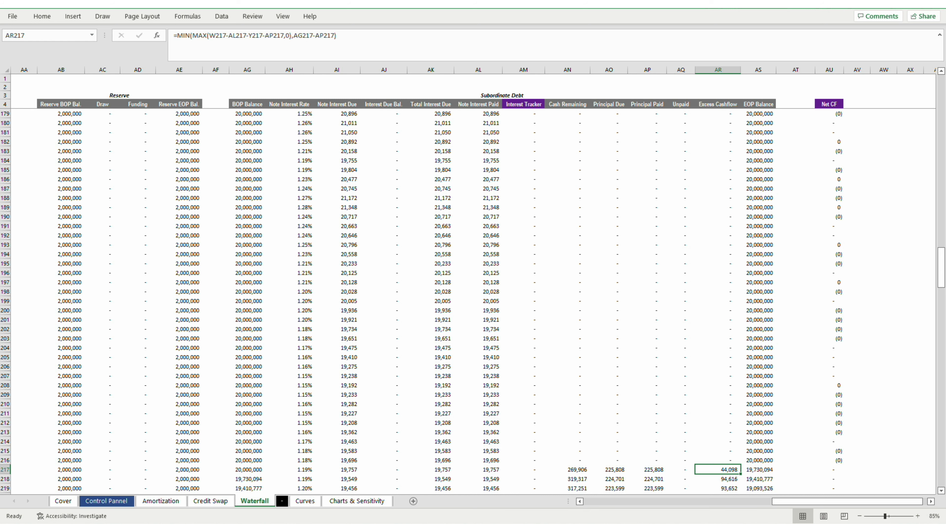
- Return to the period 0 row at the start of the Waterfall sheet, cell A6
key(ctrl+Up)
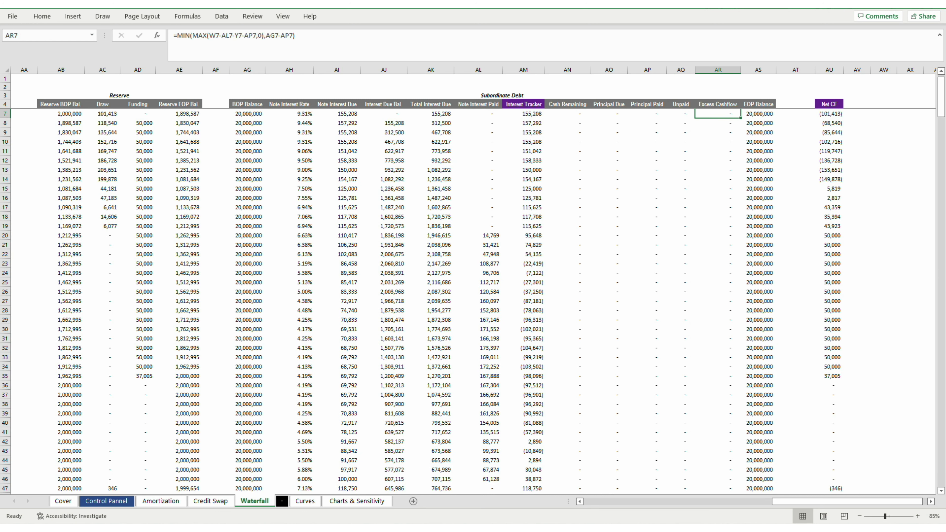
key(ctrl+Up)
key(Down)
key(Down)
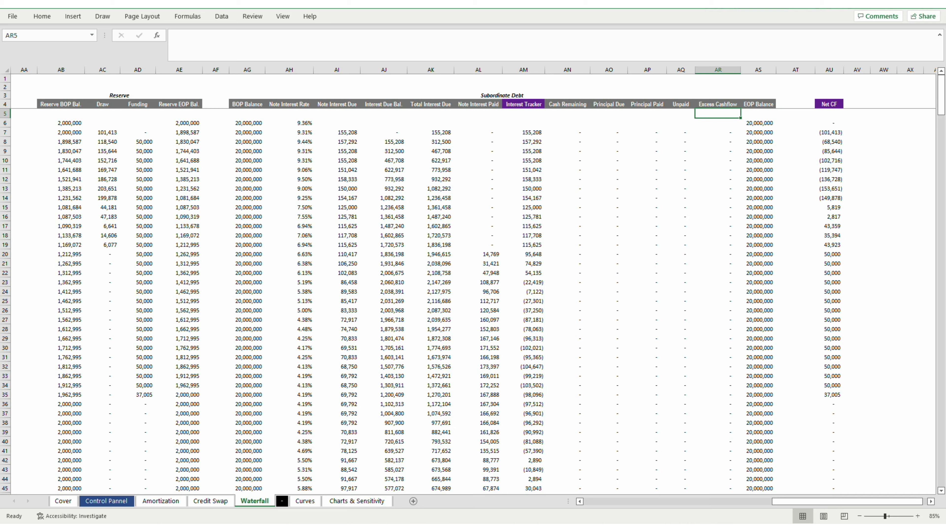
key(ctrl+Left)
key(ctrl+Left)
key(ctrl+Left)
key(ctrl+Left)
key(ctrl+Left)
key(ctrl+Left)
key(ctrl+Left)
key(ctrl+Left)
key(ctrl+Left)
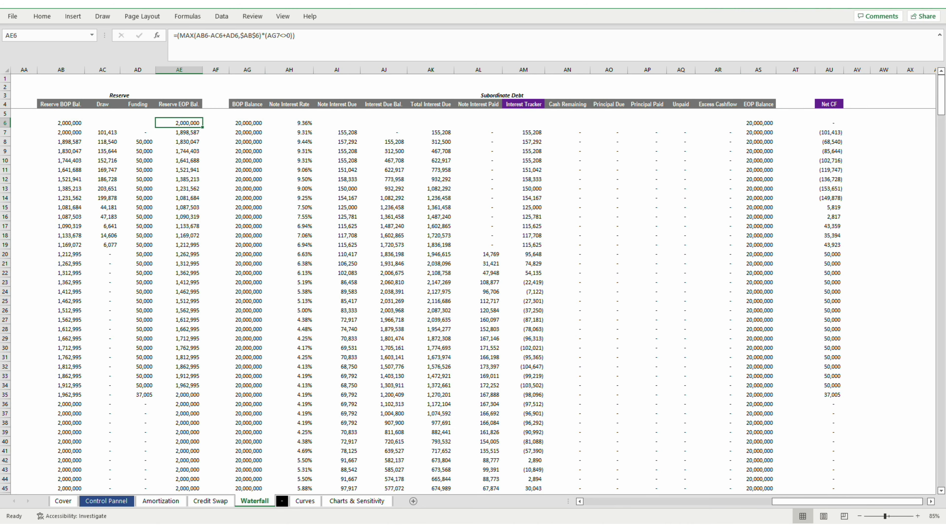
key(ctrl+Left)
key(ctrl+Left)
key(ctrl+Left)
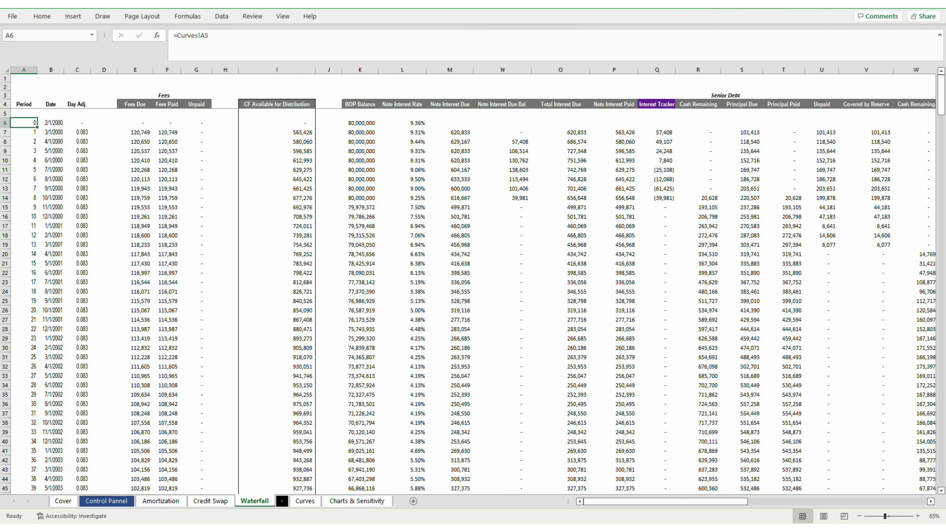
- Leave the Waterfall sheet and undo the last WA Fixed Rate change on the Control Pannel sheet
key(ctrl+Page_Up)
key(ctrl+Page_Up)
key(ctrl+Page_Up)
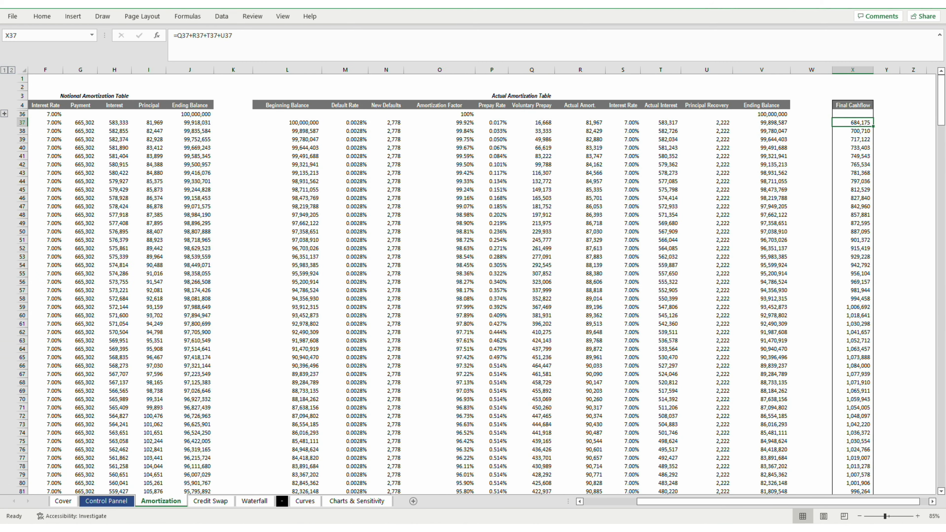
key(ctrl+z)
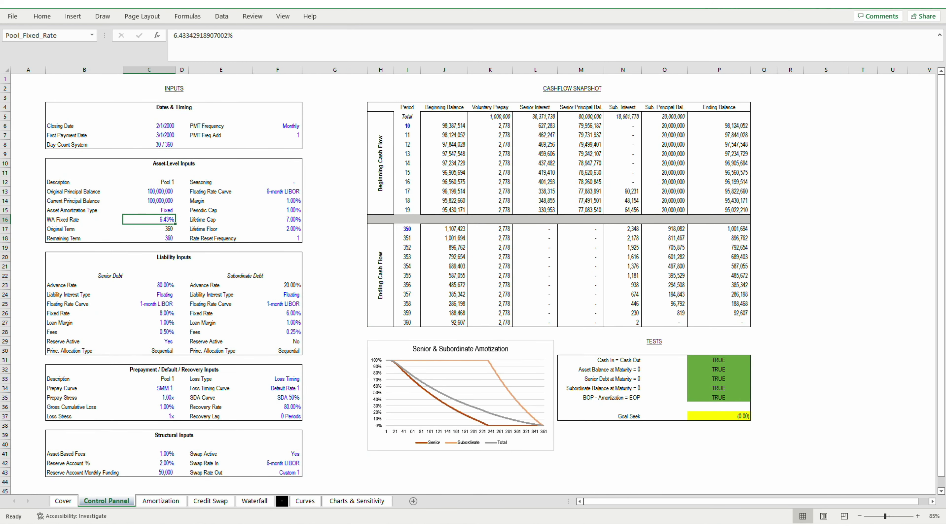
- Try the PMT Frequency at Semiannually to see its effect on the cash flows and tests, and undo the change
key(Right)
key(Right)
key(Up)
key(Up)
key(Up)
key(Up)
key(Up)
key(Up)
key(Up)
key(Up)
key(Up)
key(Up)
key(Right)
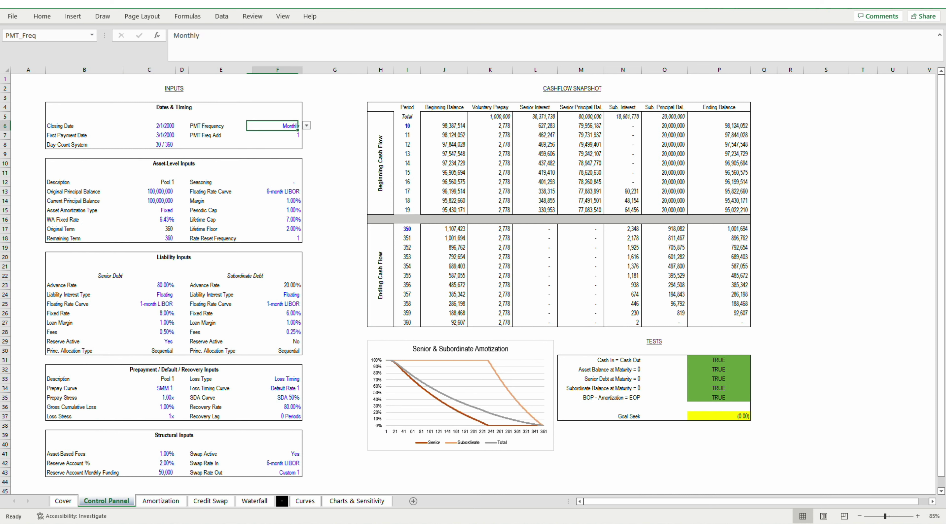
key(alt+Down)
key(Down)
key(Down)
key(Return)
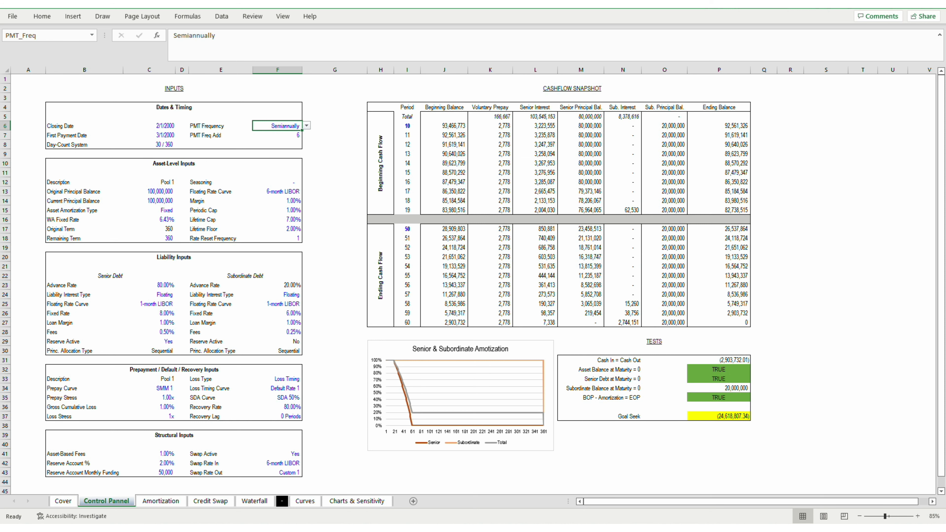
key(ctrl+z)
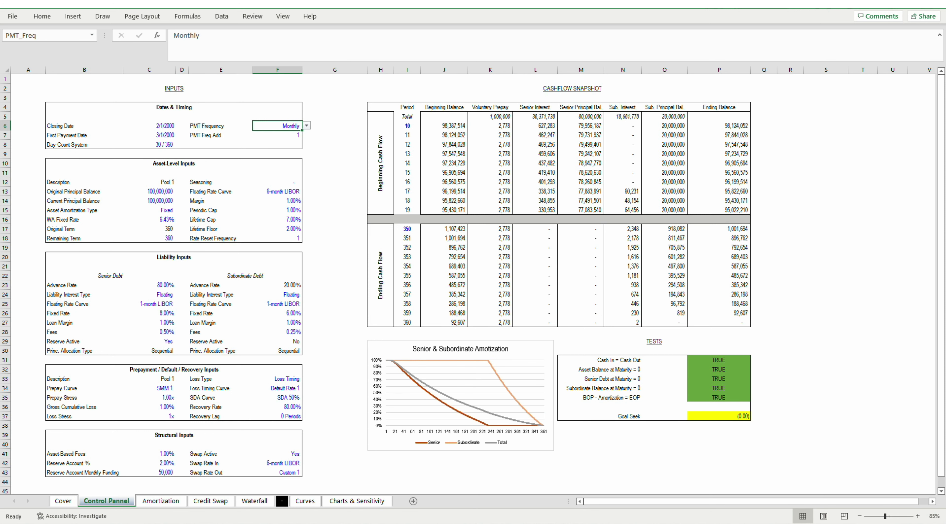
- Try Default Rate 3 as the Loss Timing Curve to see its effect on the cash flows and tests, and undo the change
key(Down)
key(Down)
key(Down)
key(Down)
key(Down)
key(Down)
key(Down)
key(Down)
key(Down)
key(Down)
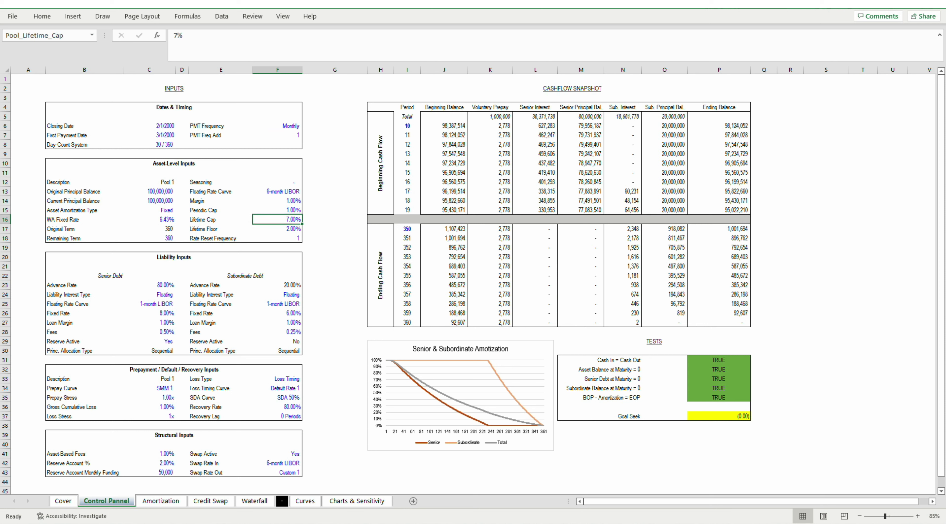
key(Up)
key(Down)
key(Down)
key(Down)
key(Down)
key(Down)
key(Down)
key(Down)
key(Down)
key(Down)
key(Down)
key(Down)
key(Down)
key(Down)
key(Up)
key(Up)
key(Down)
key(Down)
key(Down)
key(Down)
key(Down)
key(Down)
key(Down)
key(Down)
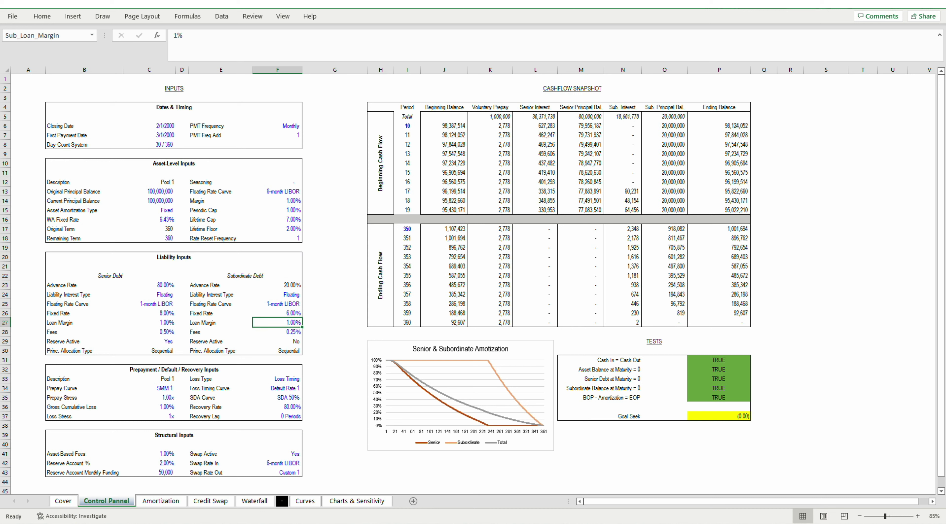
key(Up)
key(Down)
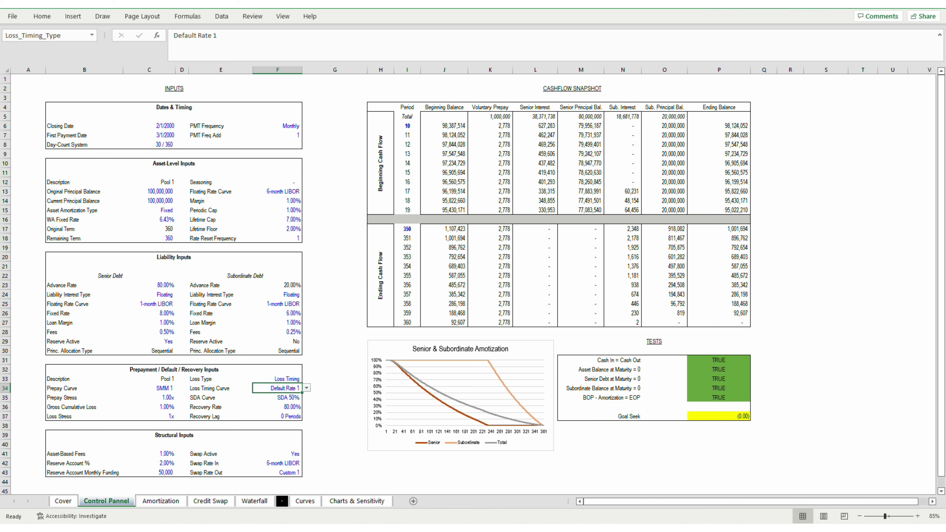
key(alt+Down)
key(Down)
key(Down)
key(Return)
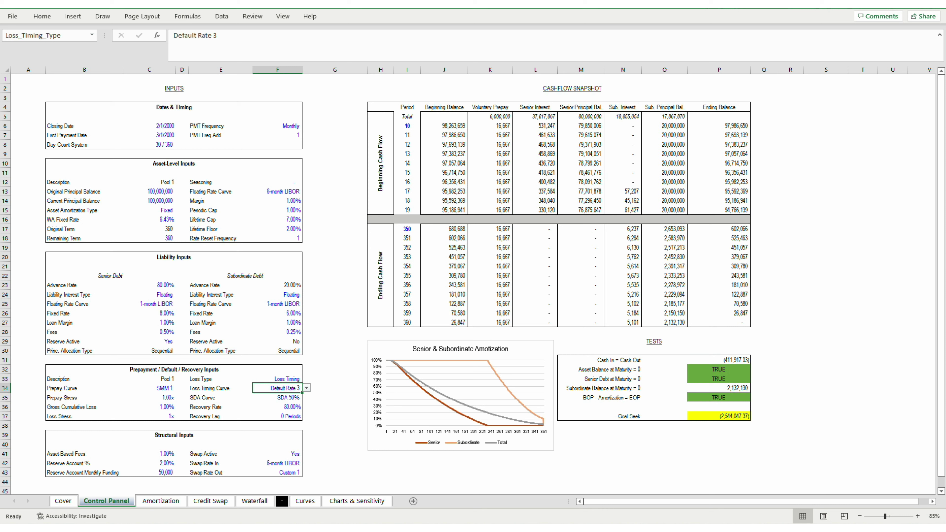
key(ctrl+z)
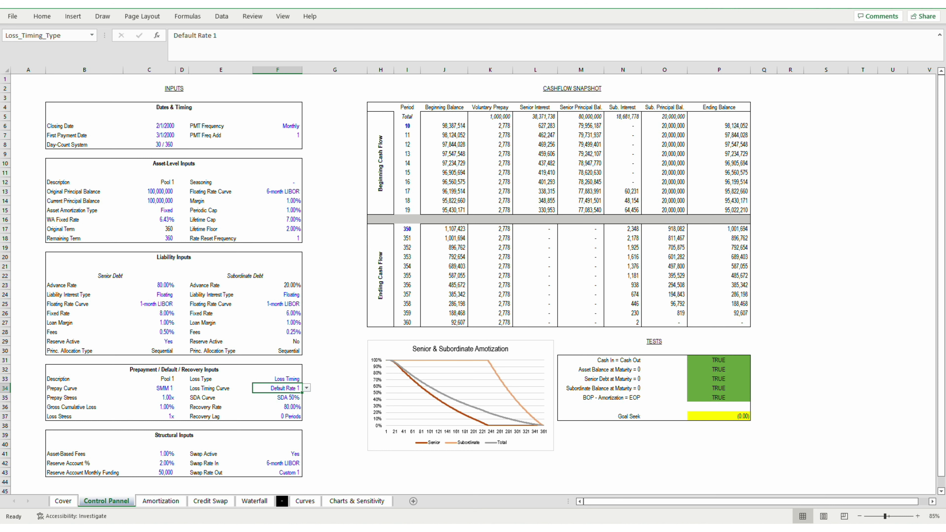